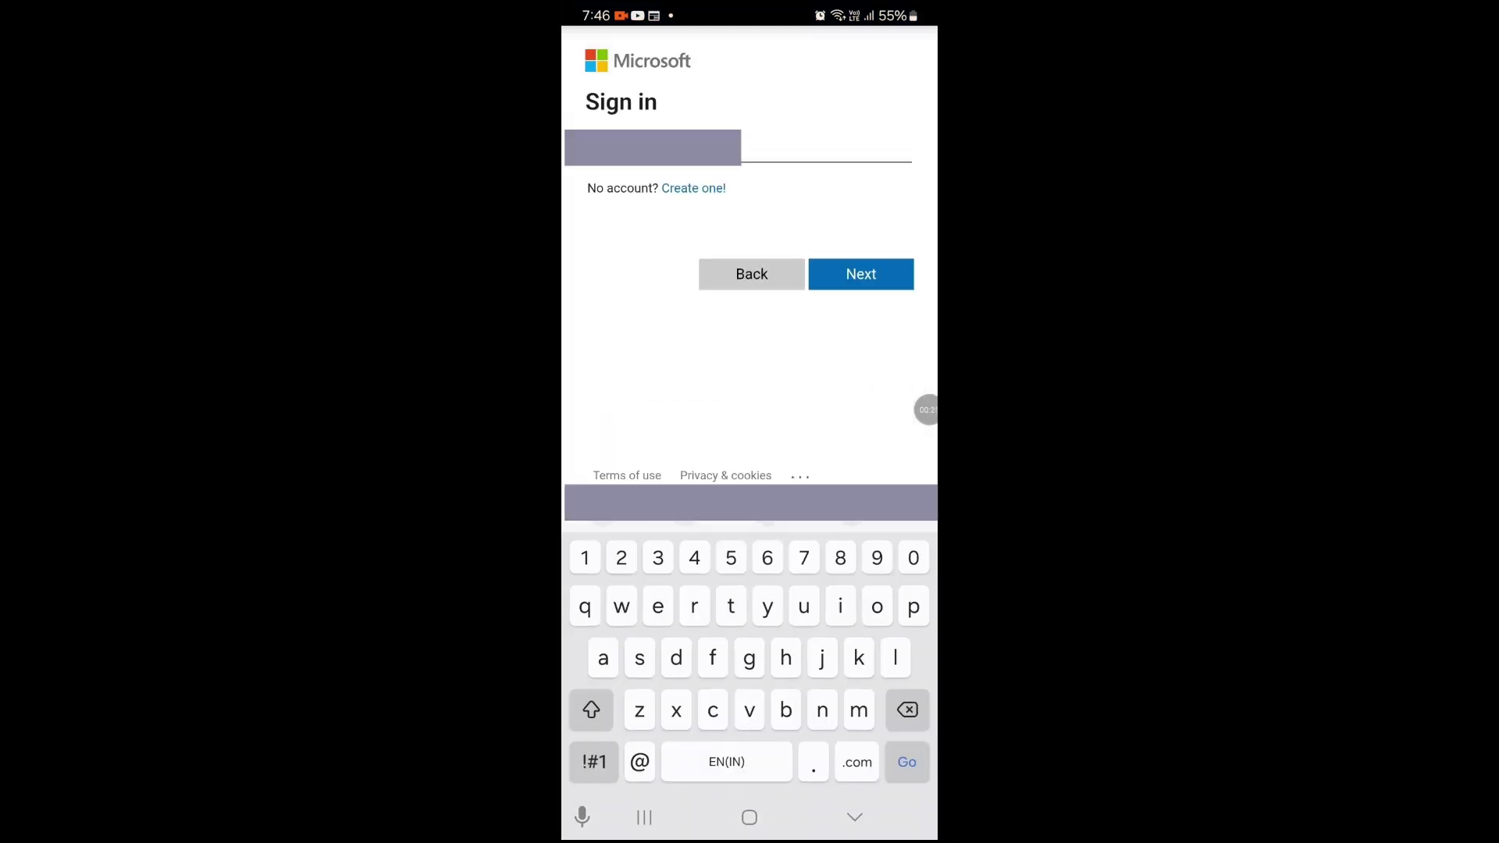
Enter the account e-mail, report none of the verification methods are available, and restart sign-in
text(r.com)
key(Return)
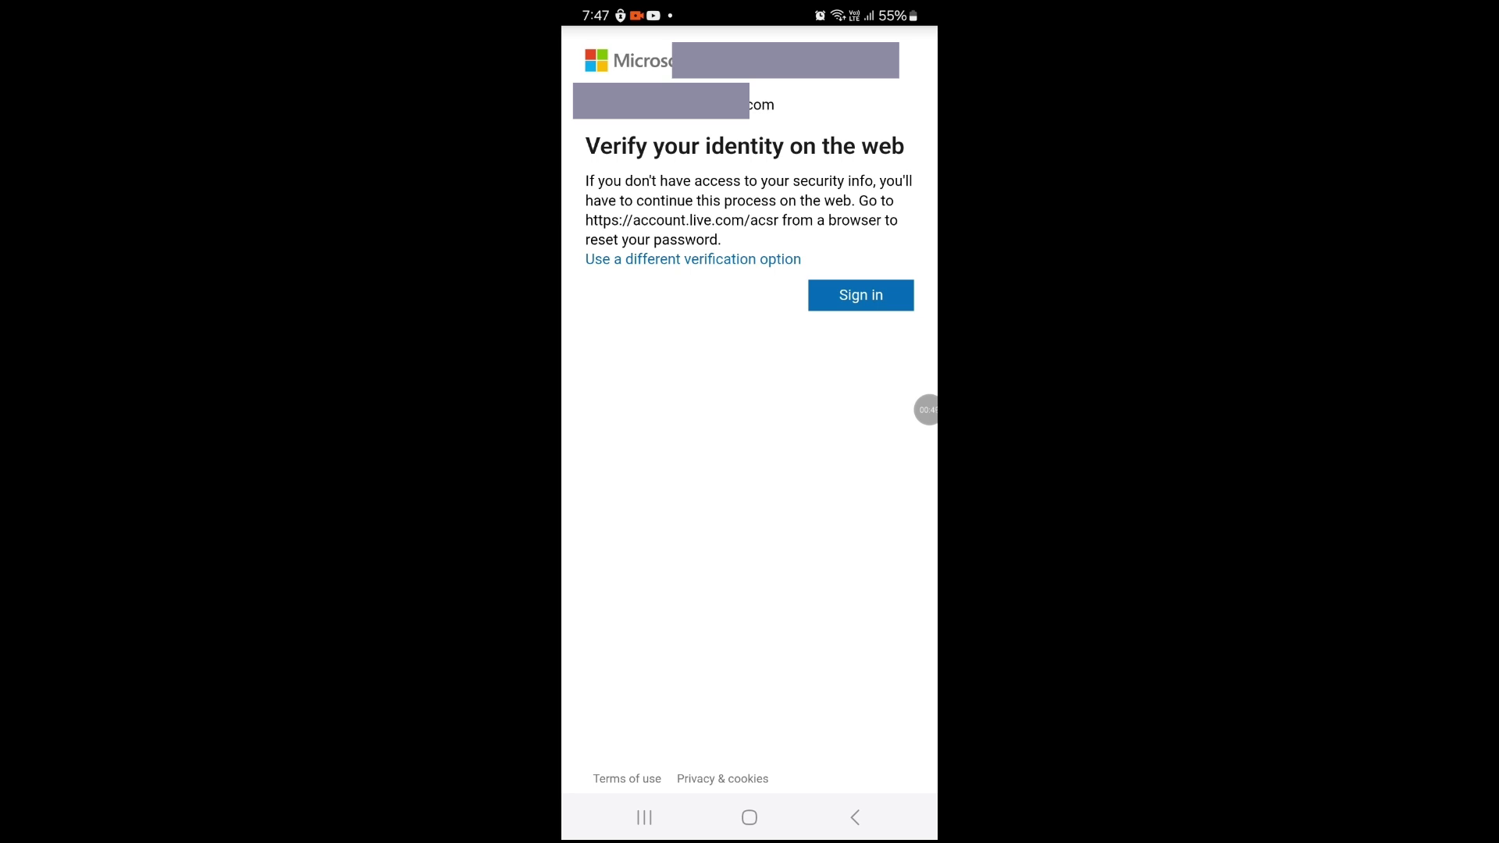
click(694, 258)
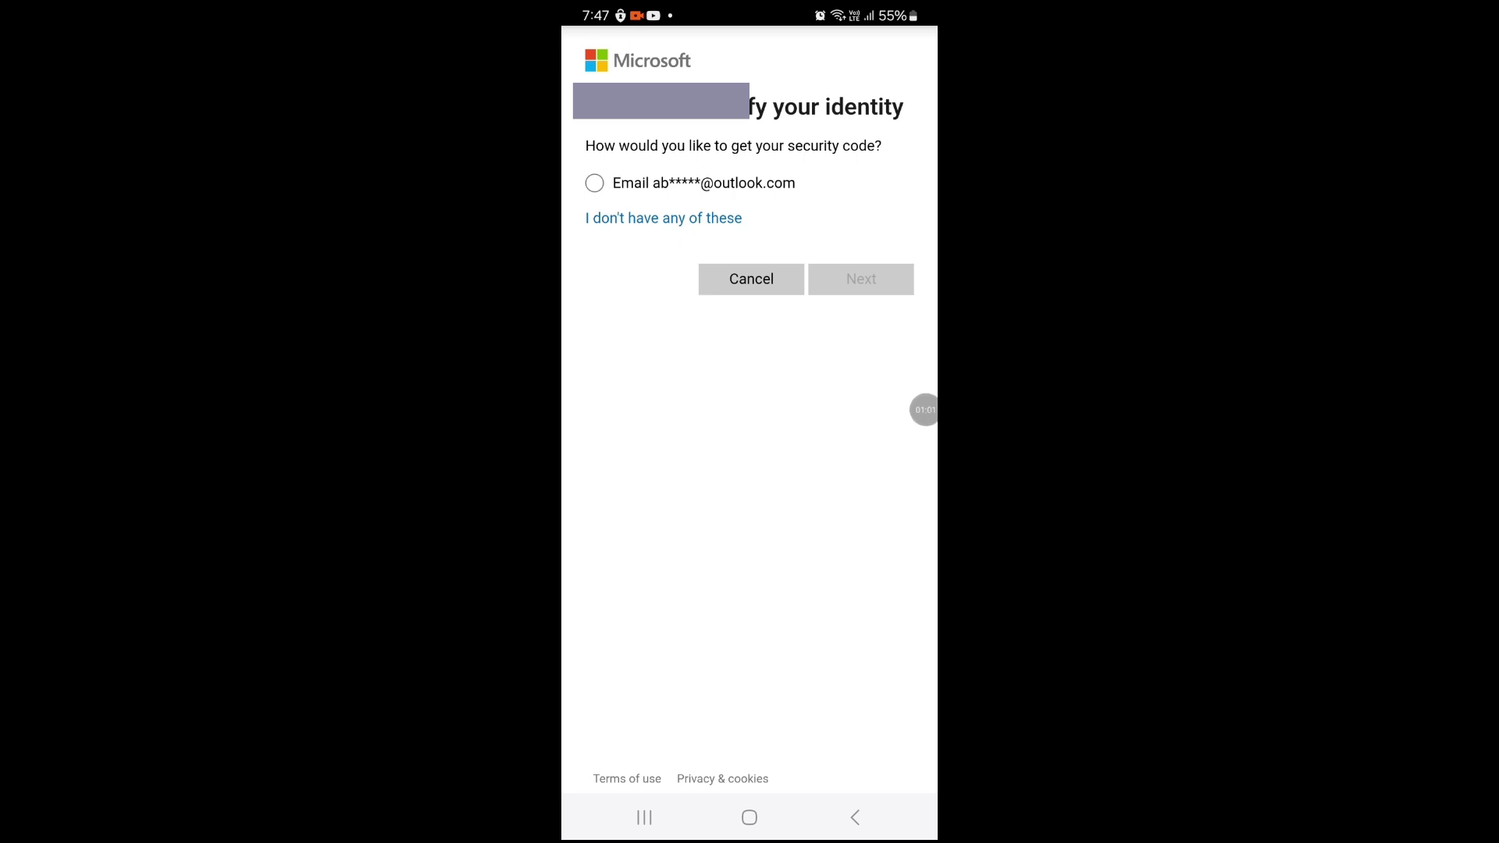
click(664, 218)
click(860, 294)
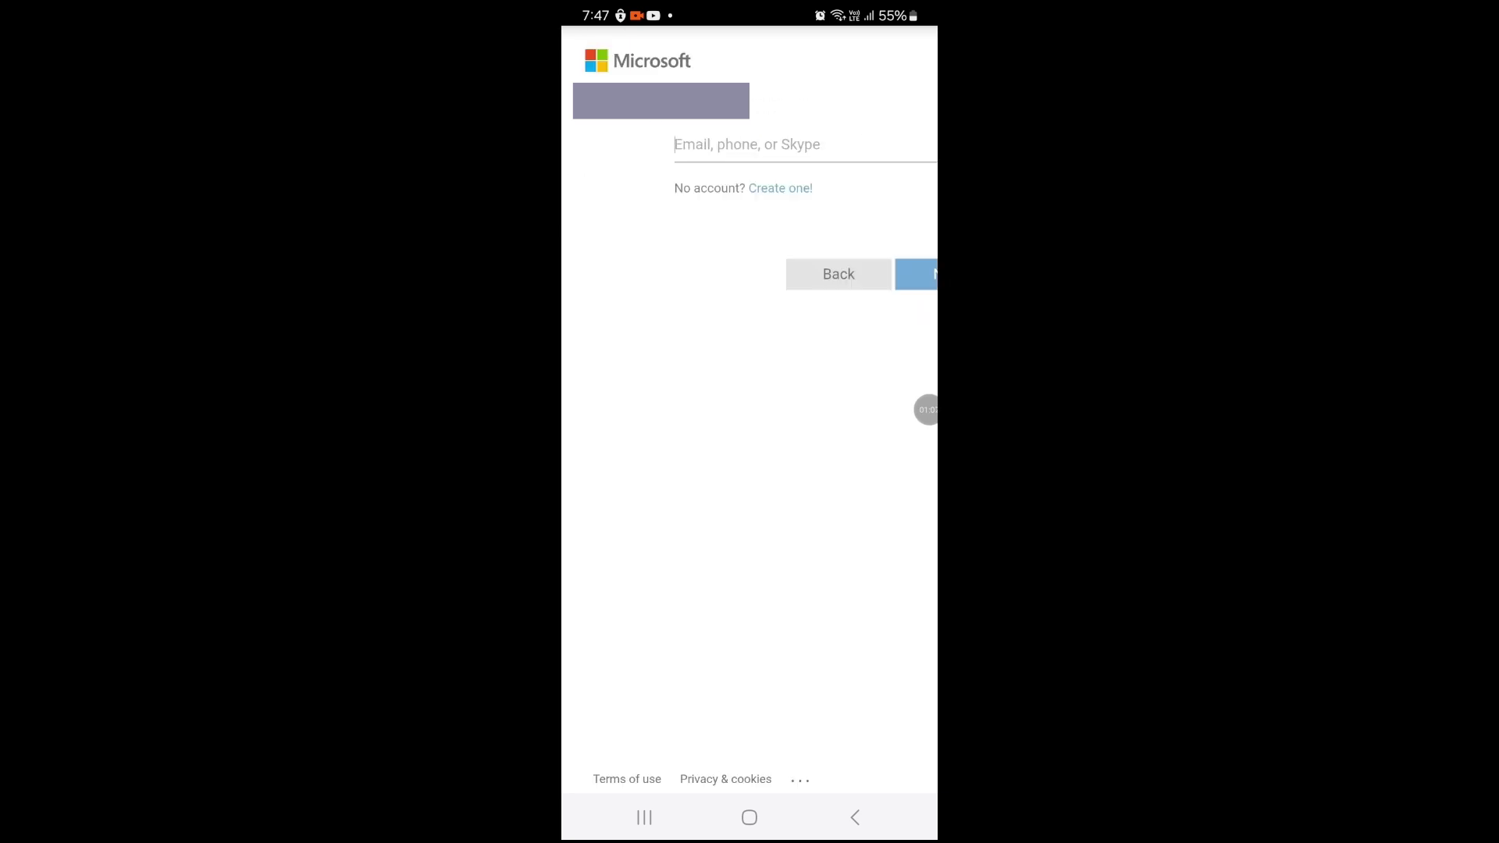
Re-enter the e-mail from the saved suggestion, submit it, and restart sign-in from the web notice
click(750, 144)
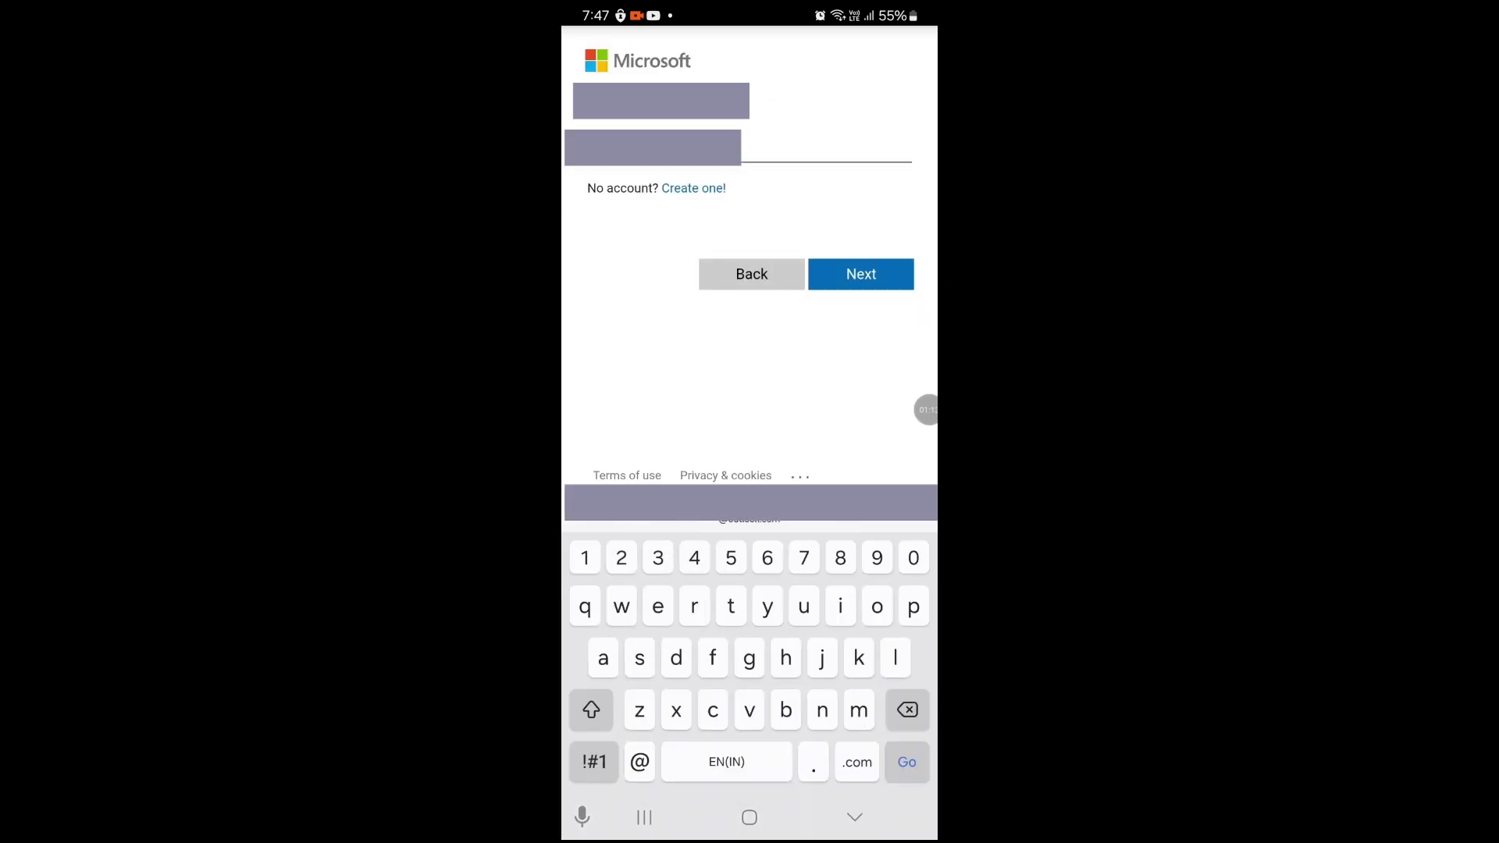
click(654, 521)
click(860, 274)
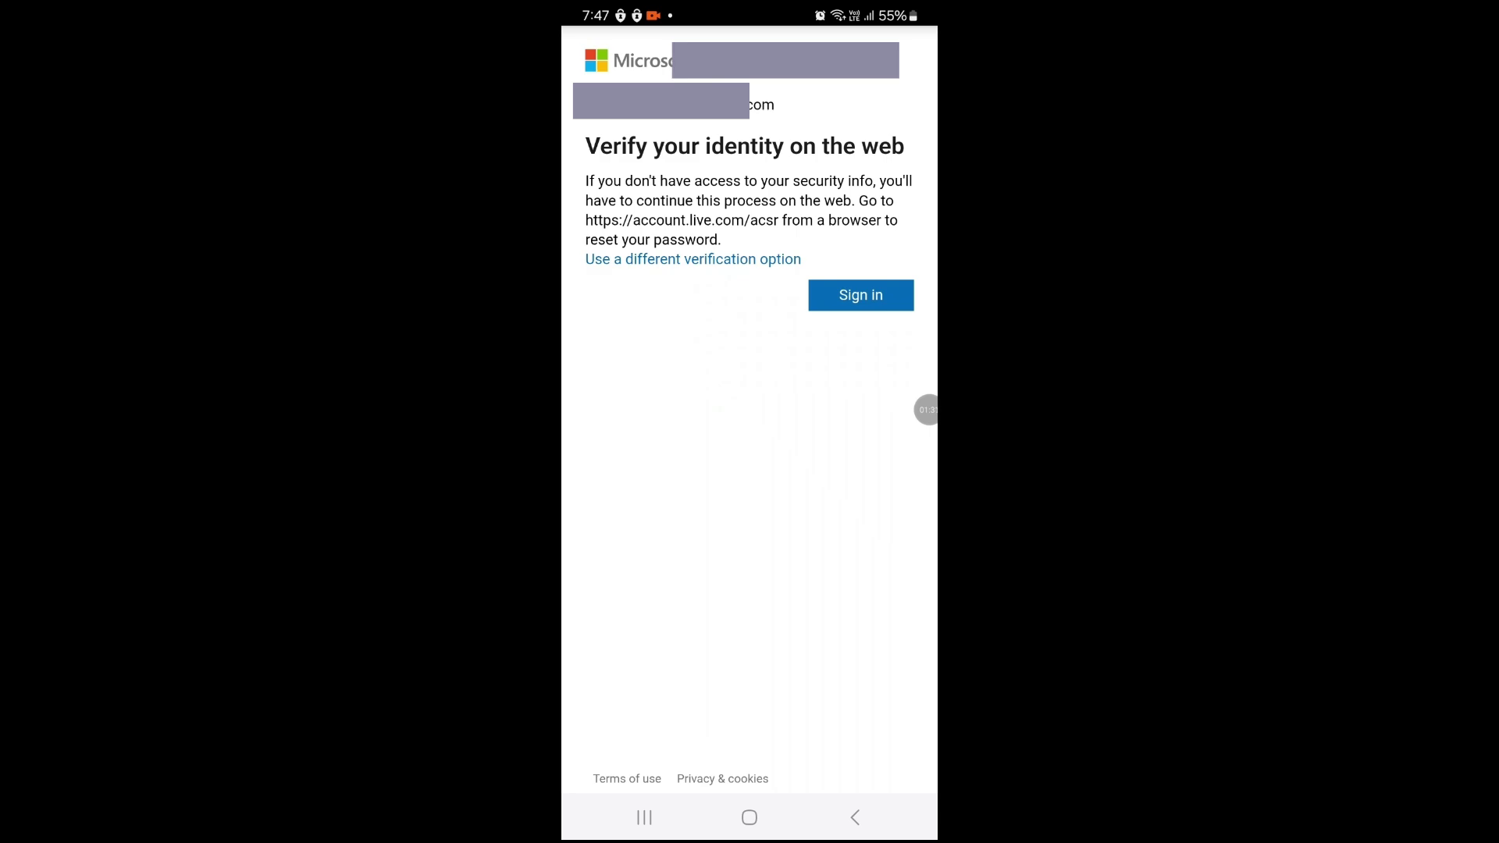
click(861, 295)
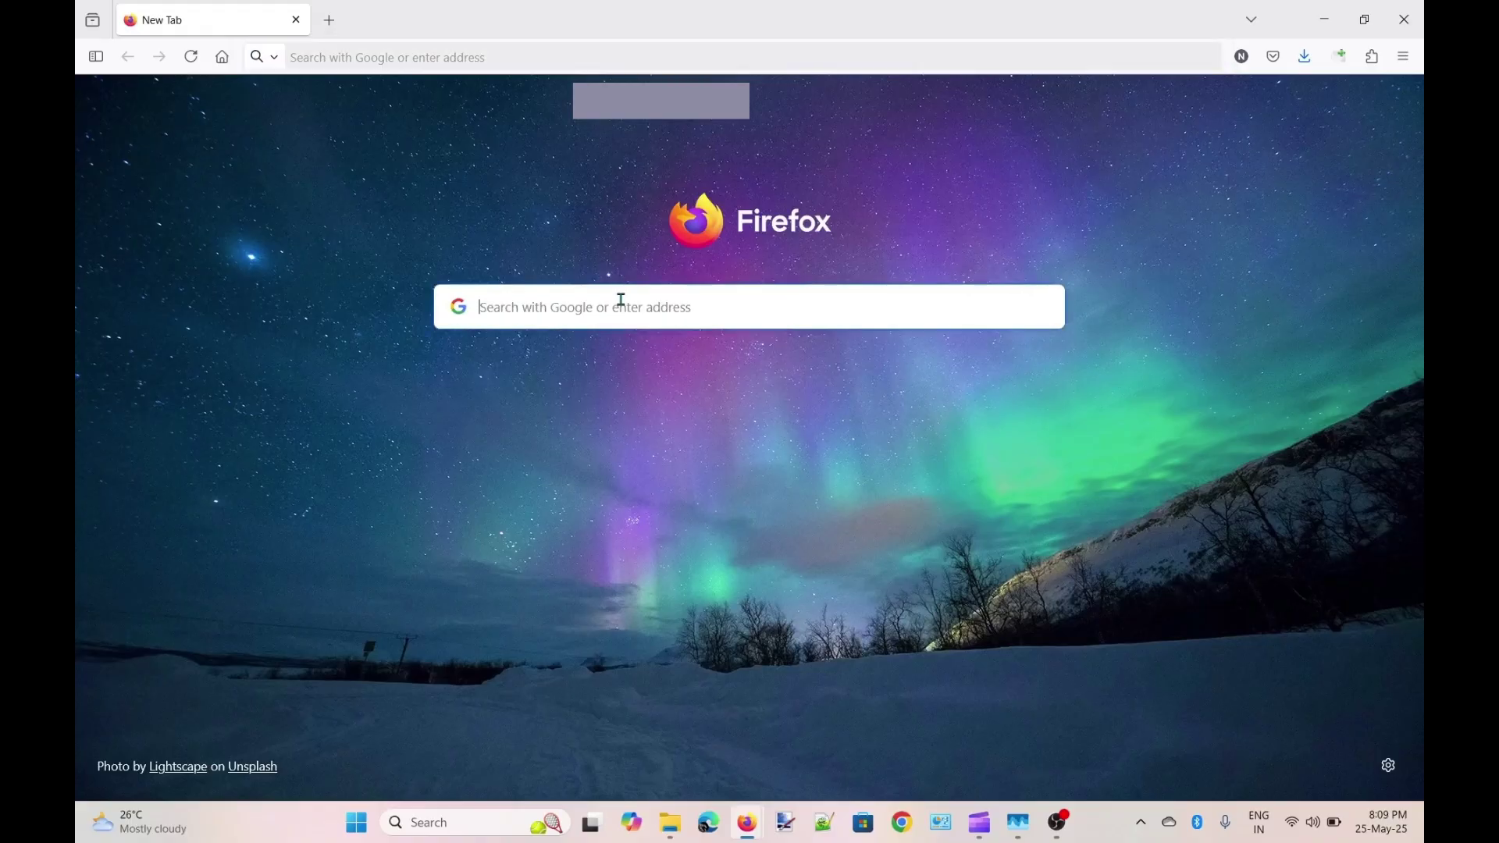
Load accounts.microsoft.com in the new Firefox tab
click(623, 300)
text(accounts)
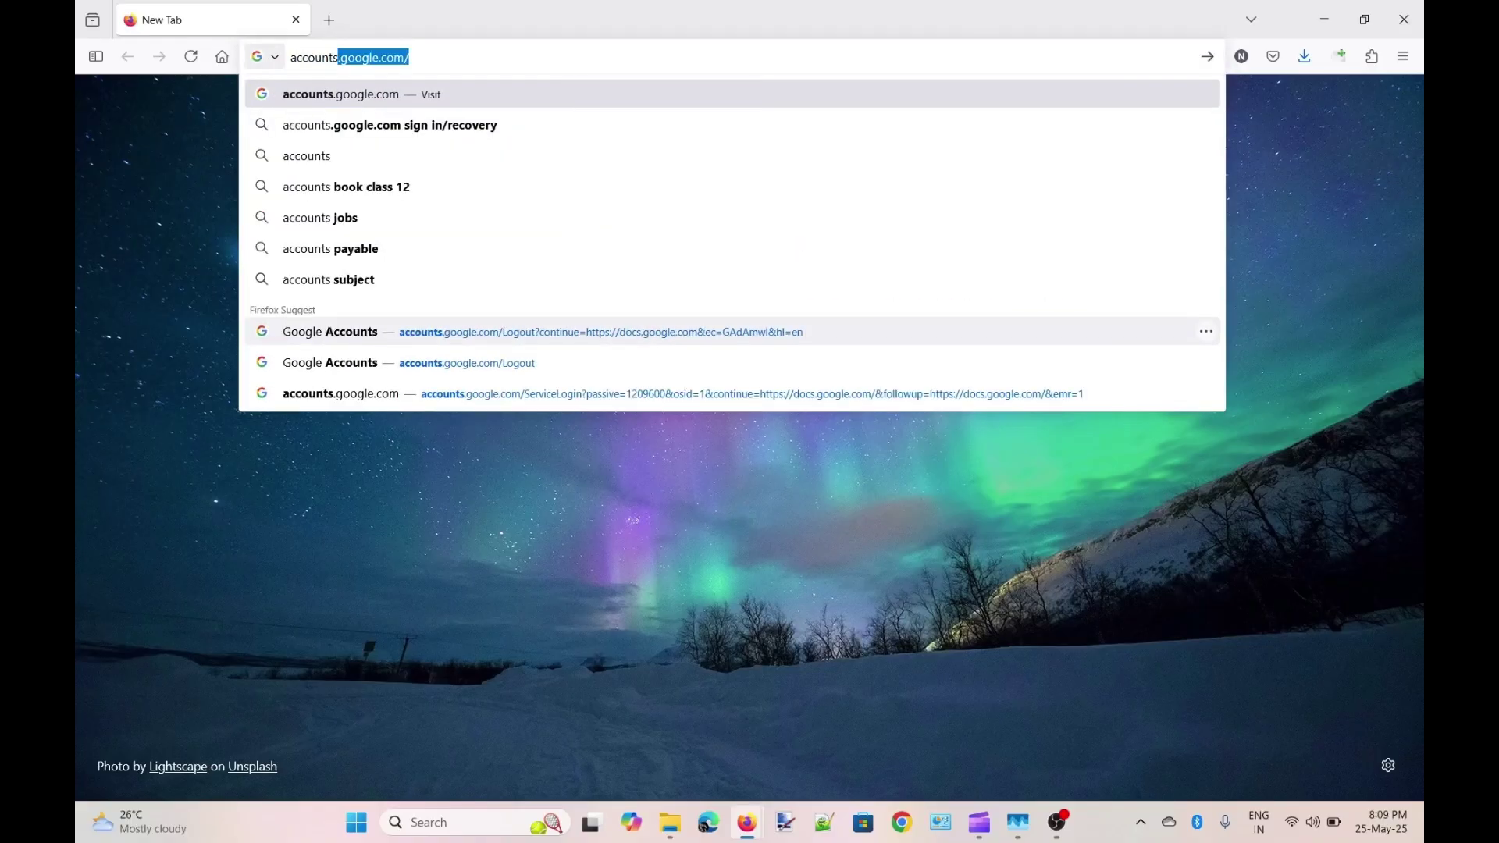
text(.microsoft.com)
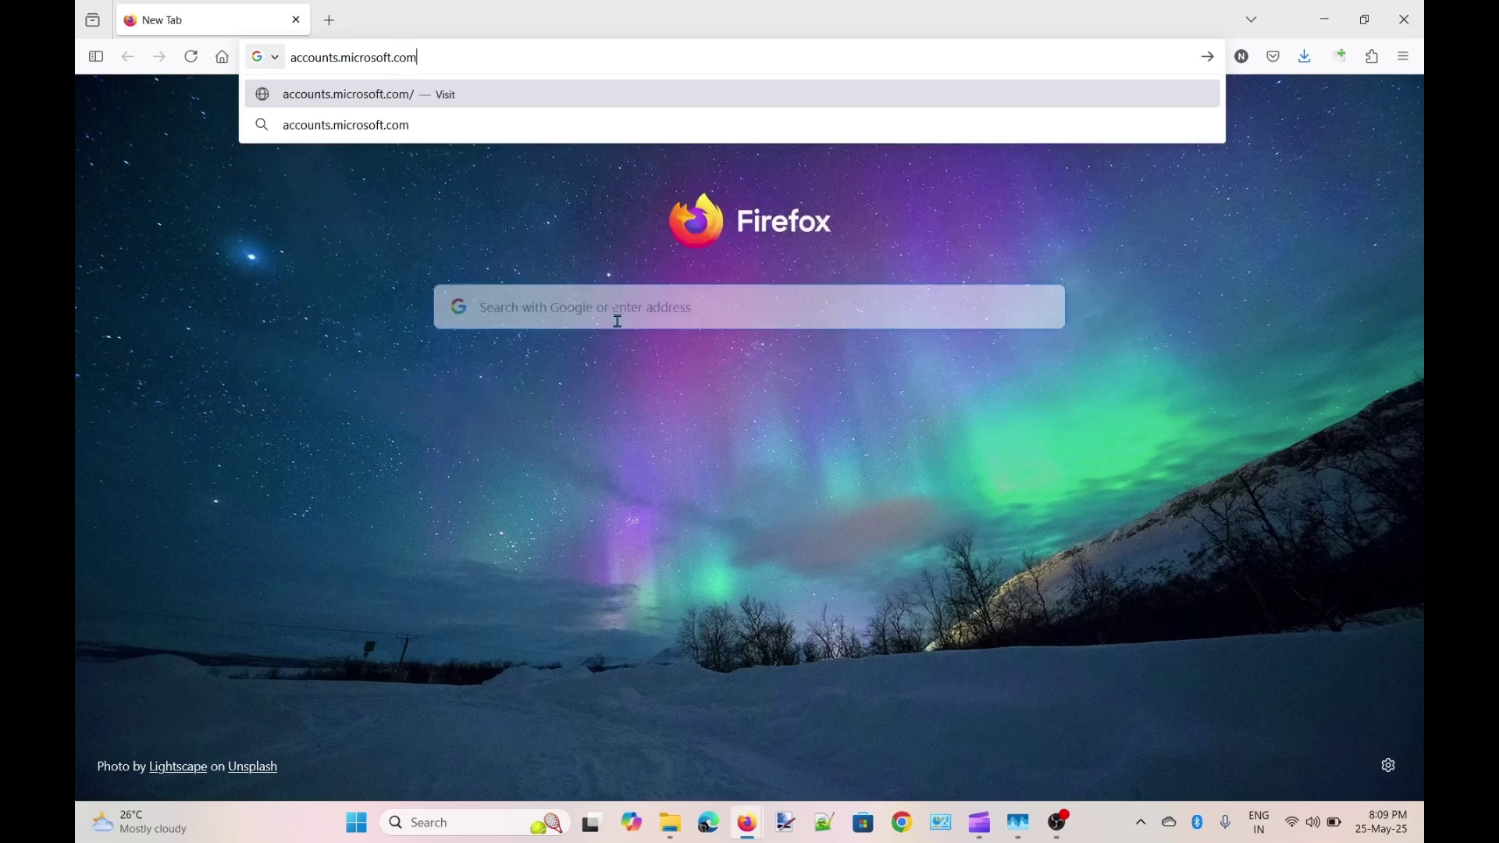
key(Return)
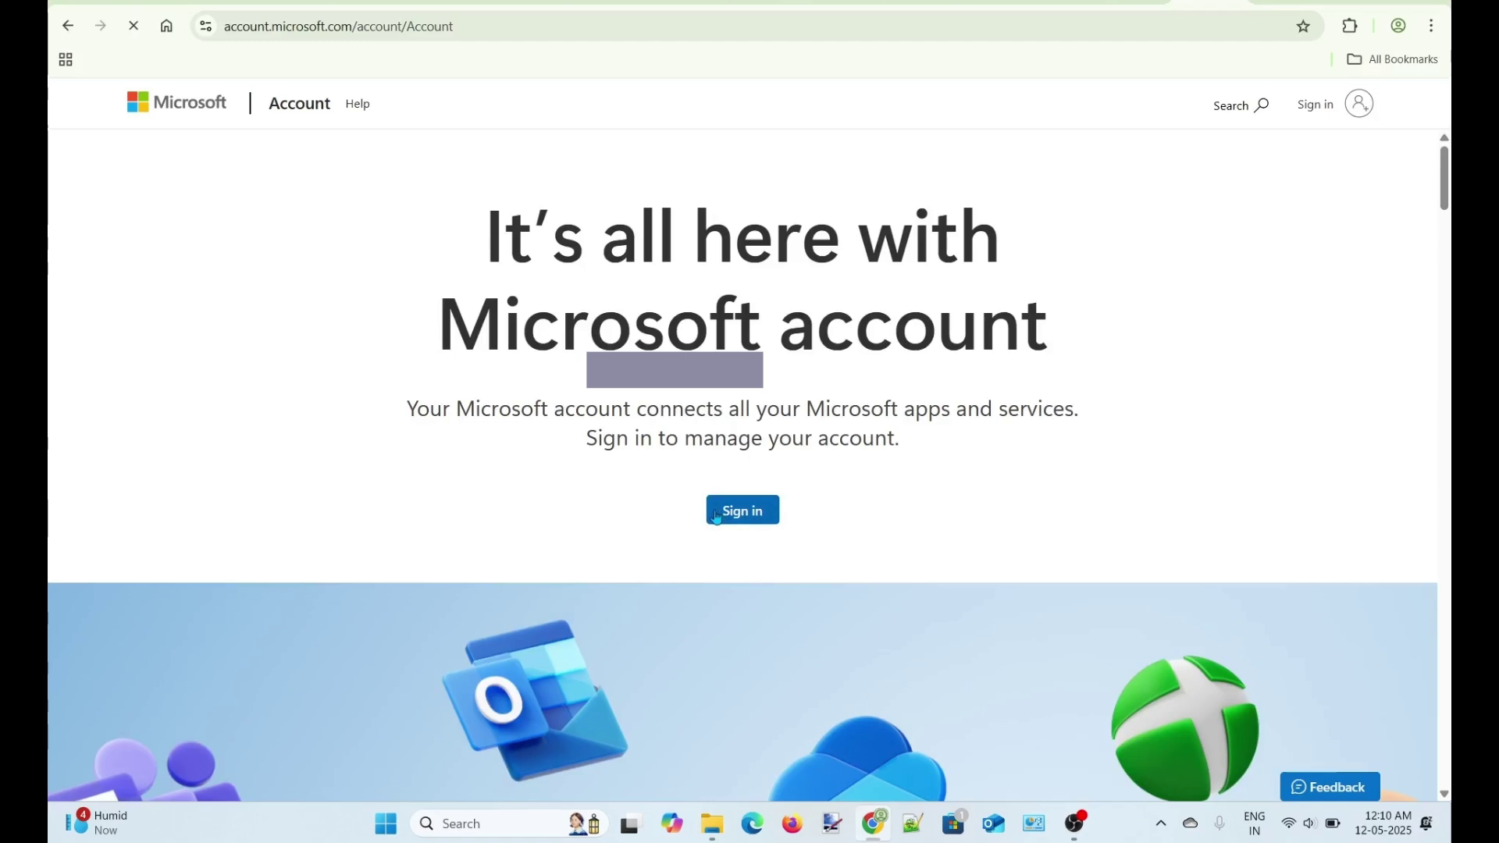
Start signing in and submit a password attempt
click(717, 515)
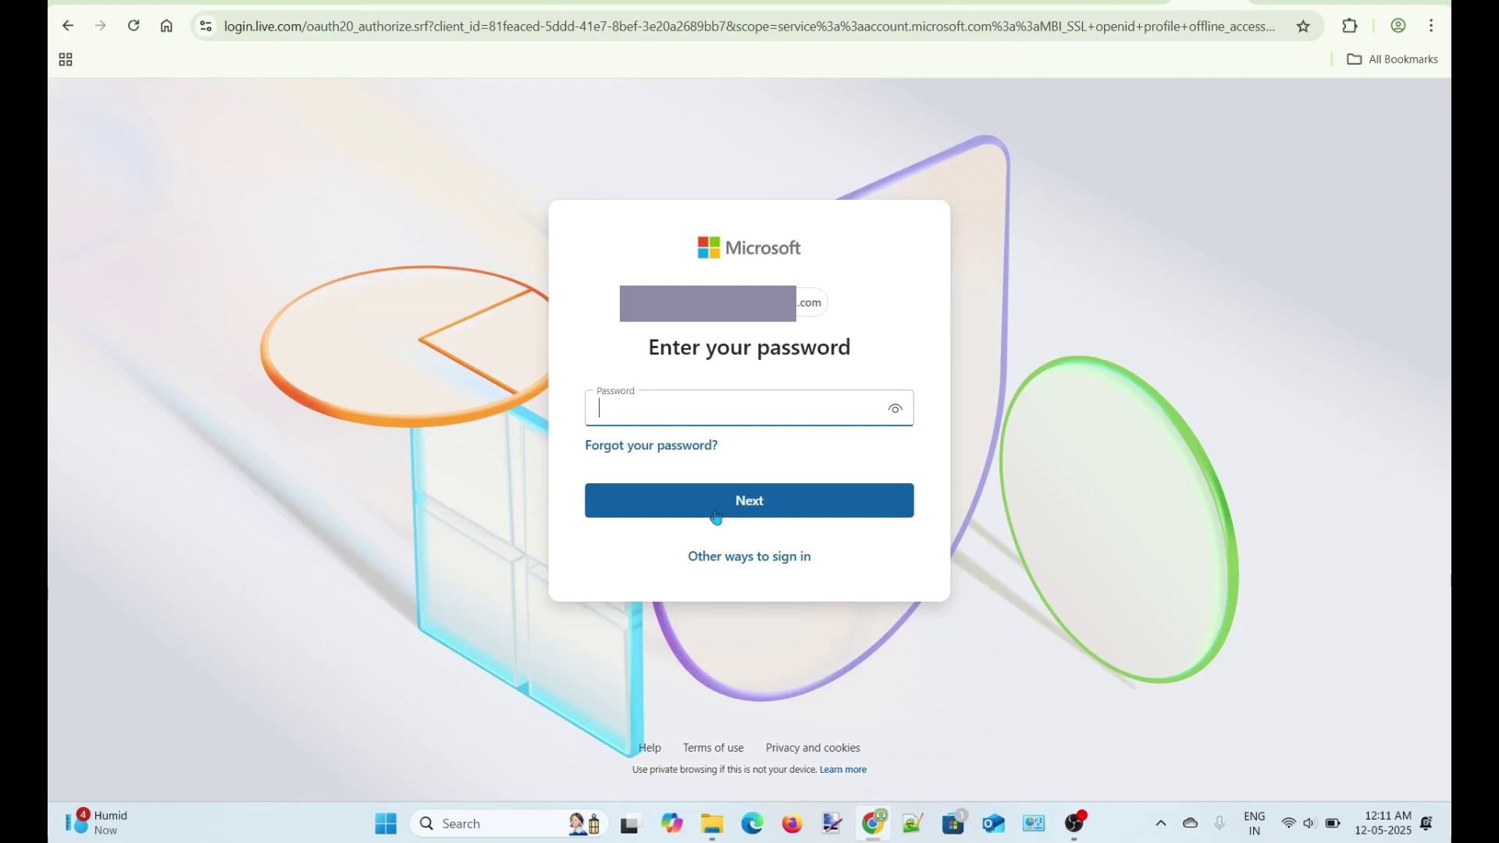
text(••)
click(716, 515)
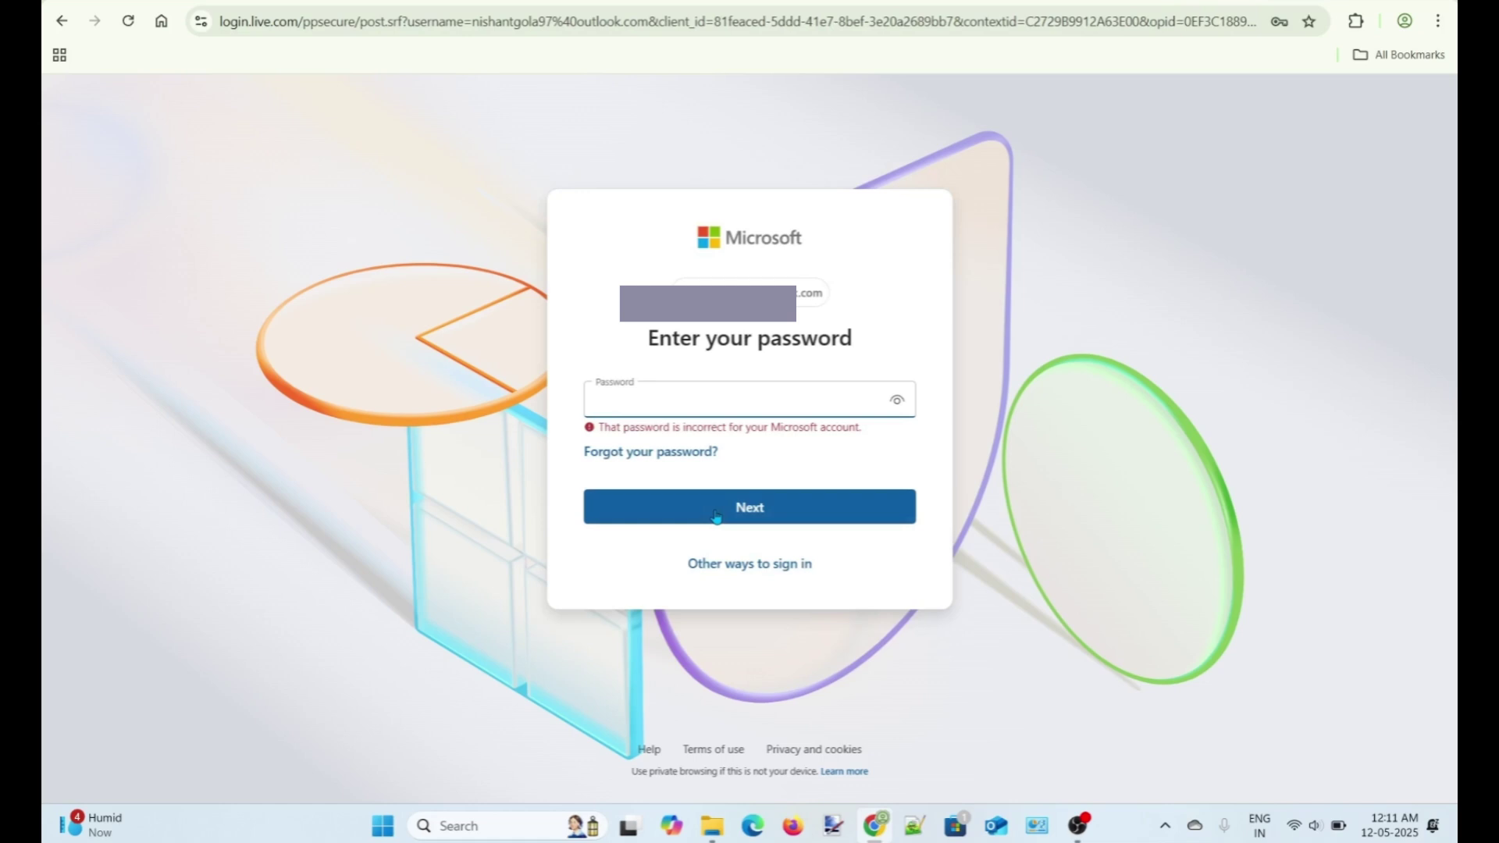
Try signing in with a passkey or security key instead, then cancel the Windows Security prompt
click(776, 565)
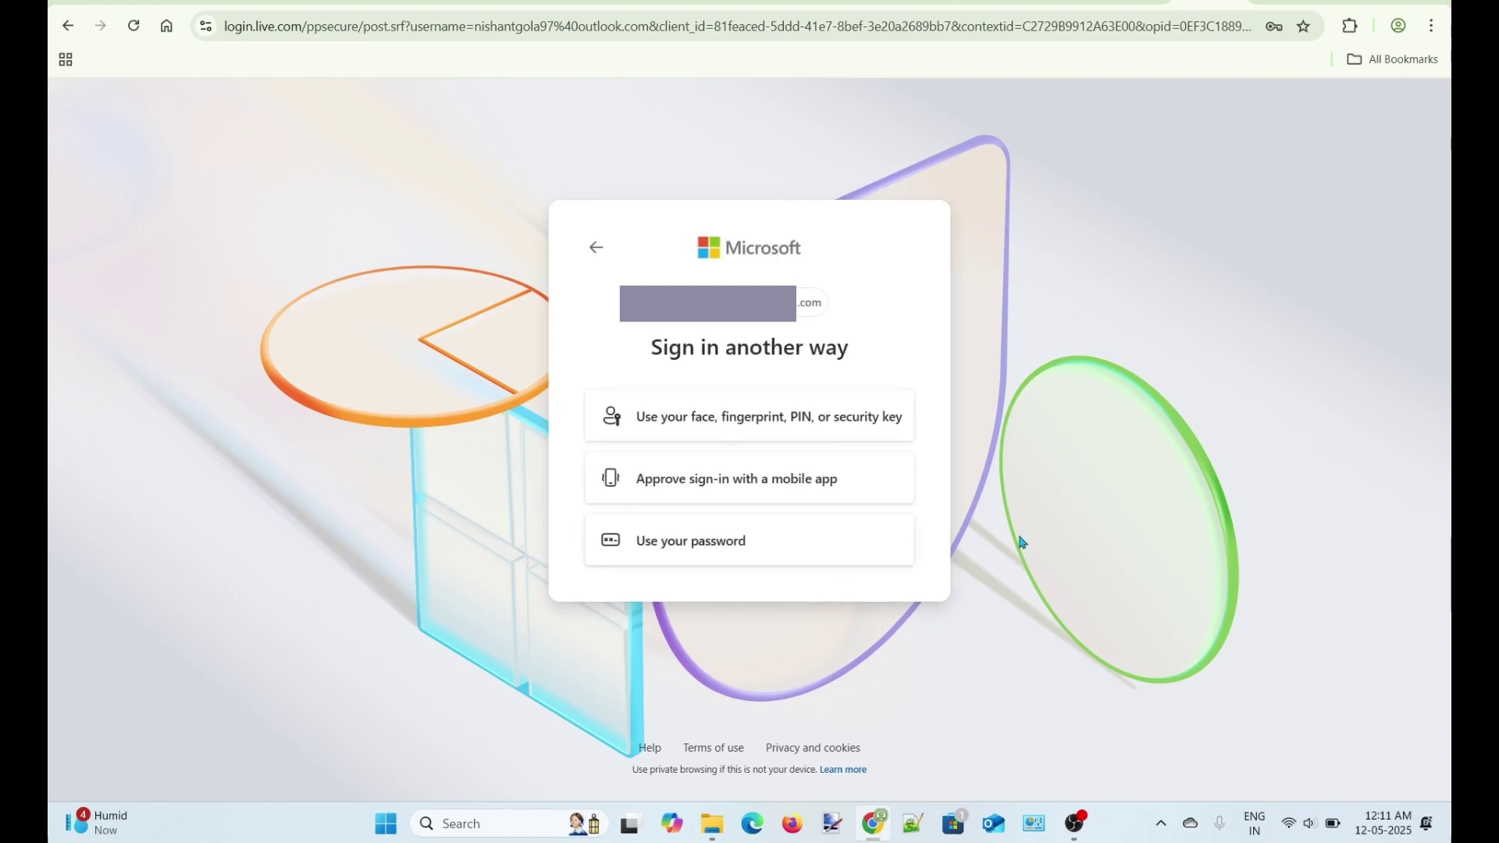
click(844, 425)
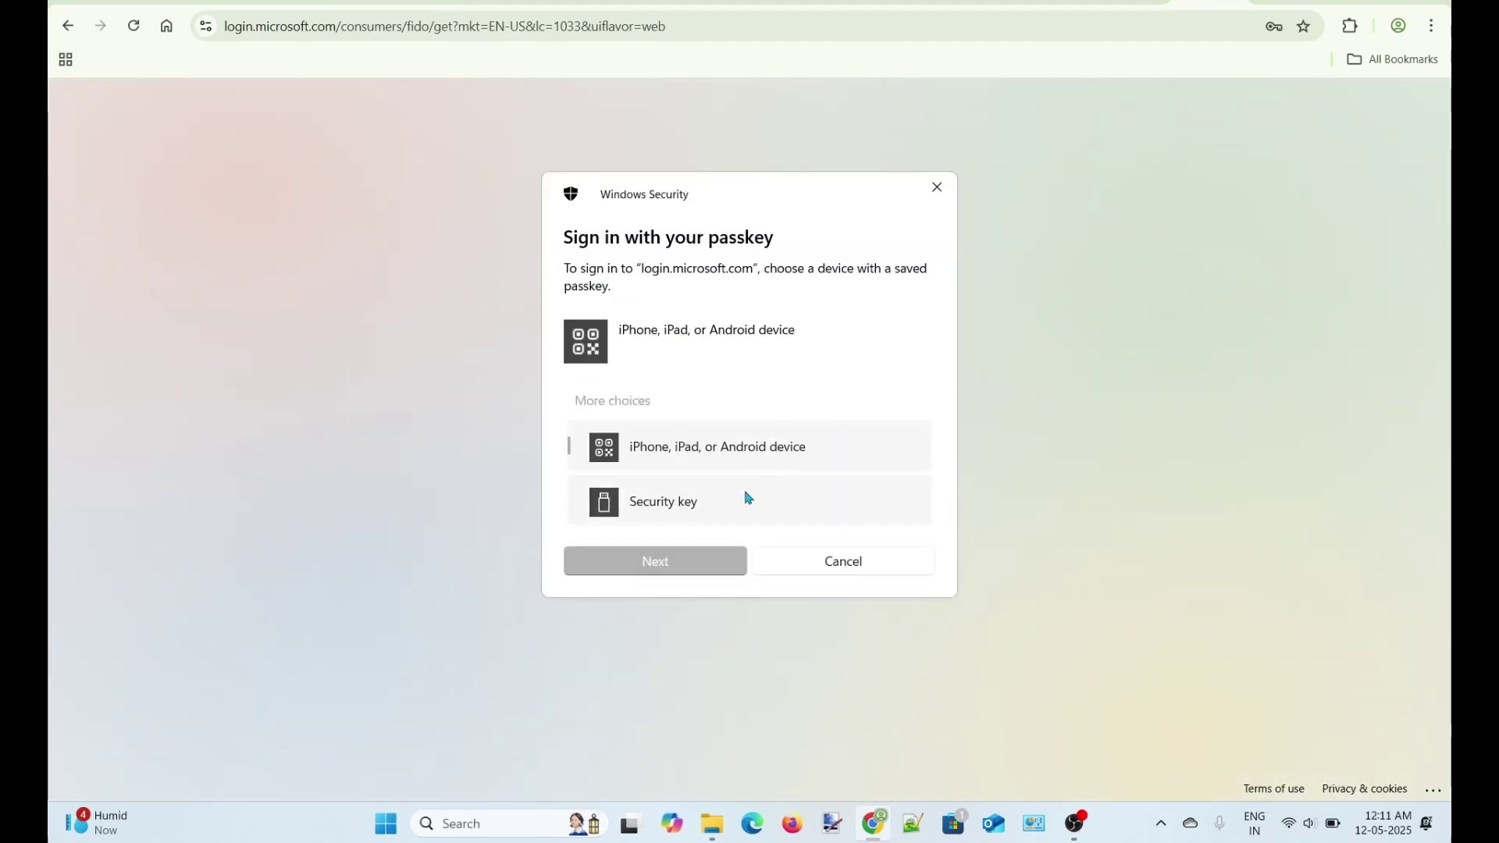
click(824, 563)
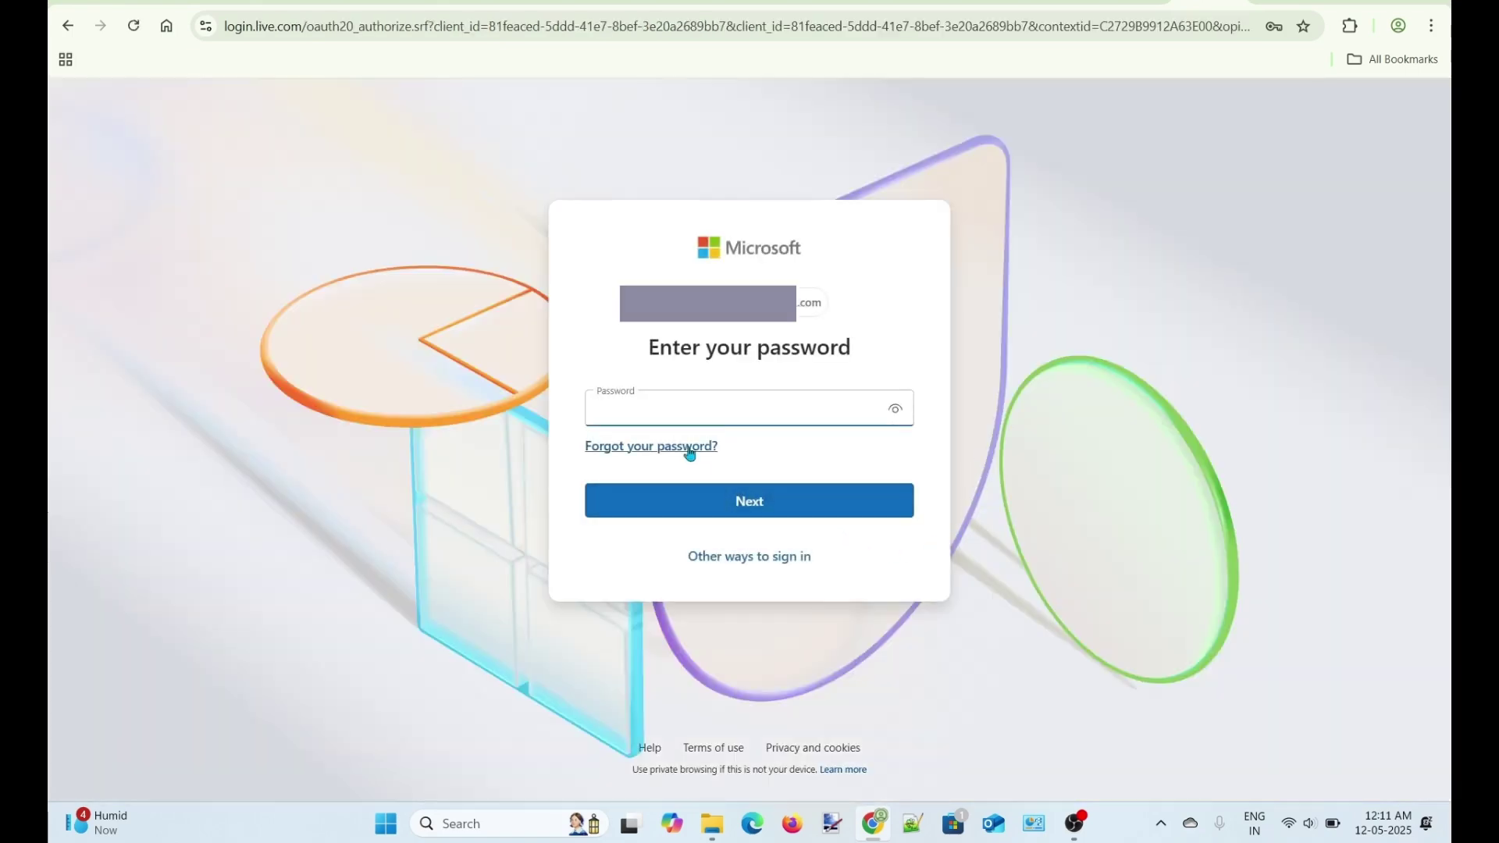
Start a password reset and request a security code by text to the account's phone
click(686, 447)
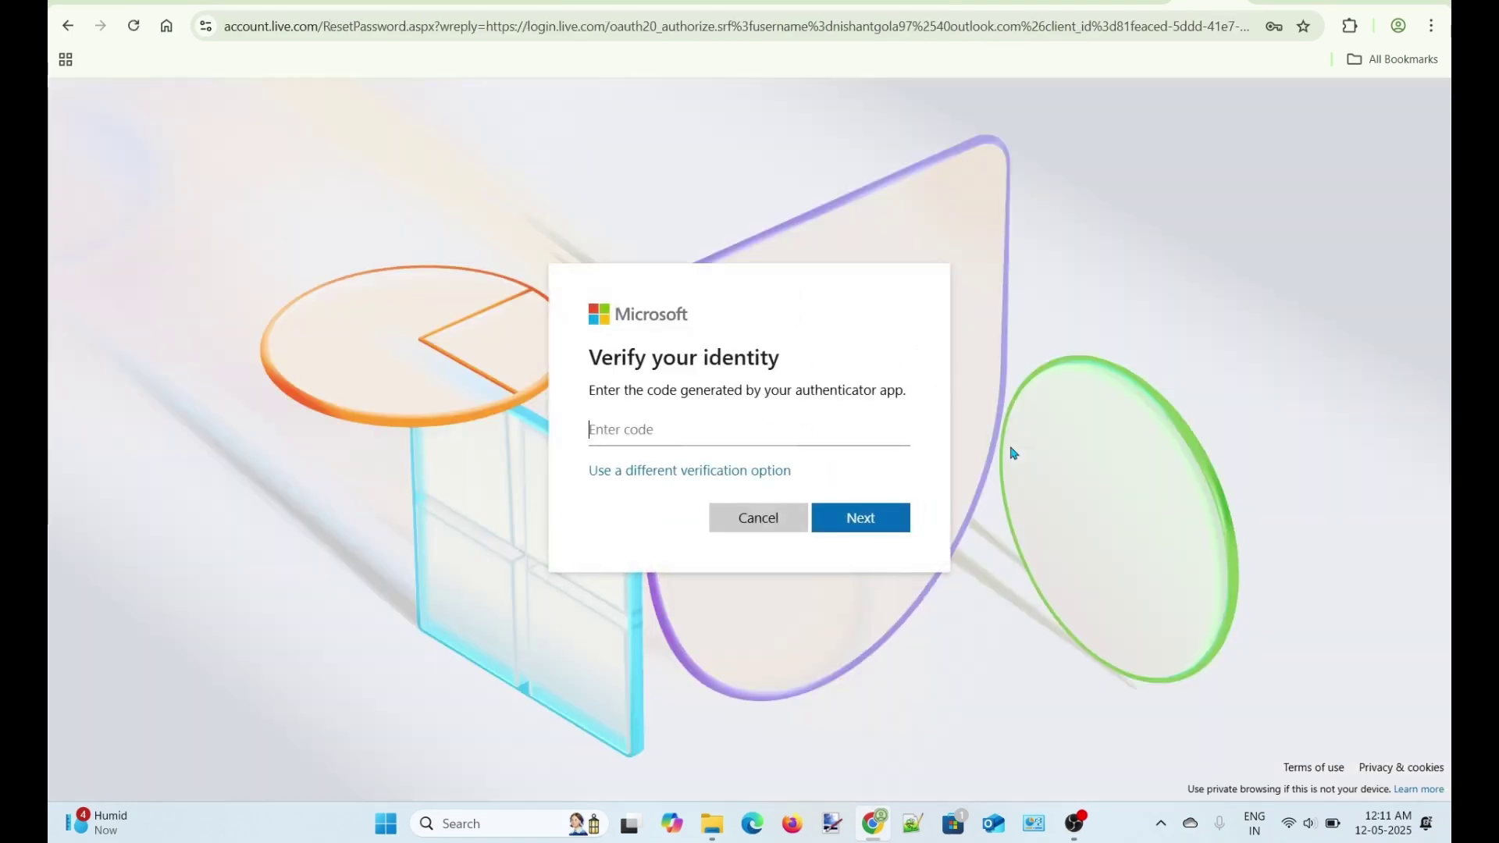
click(699, 470)
click(687, 447)
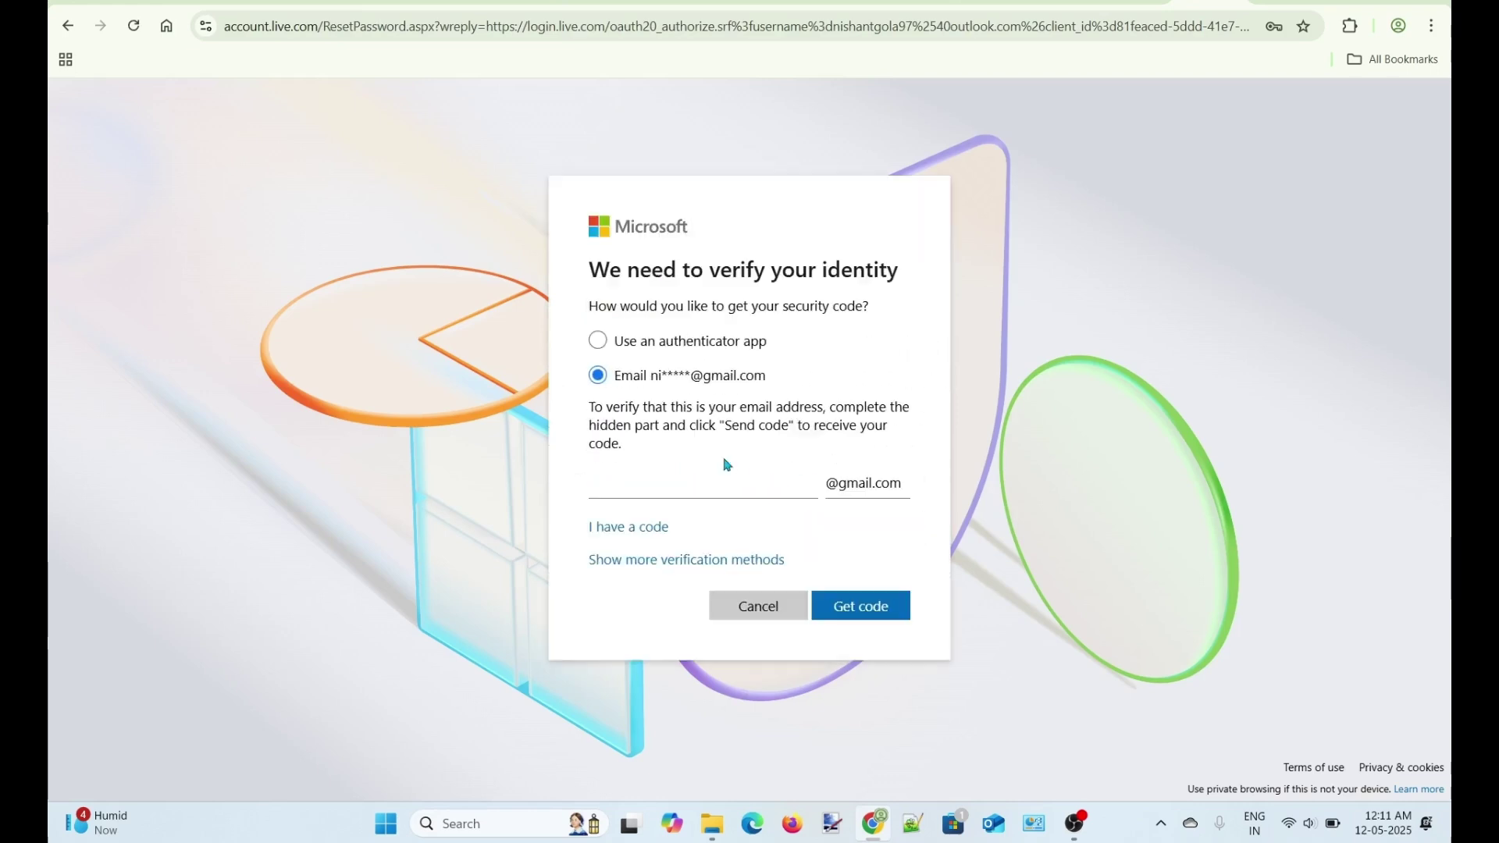
click(687, 559)
click(598, 508)
click(739, 501)
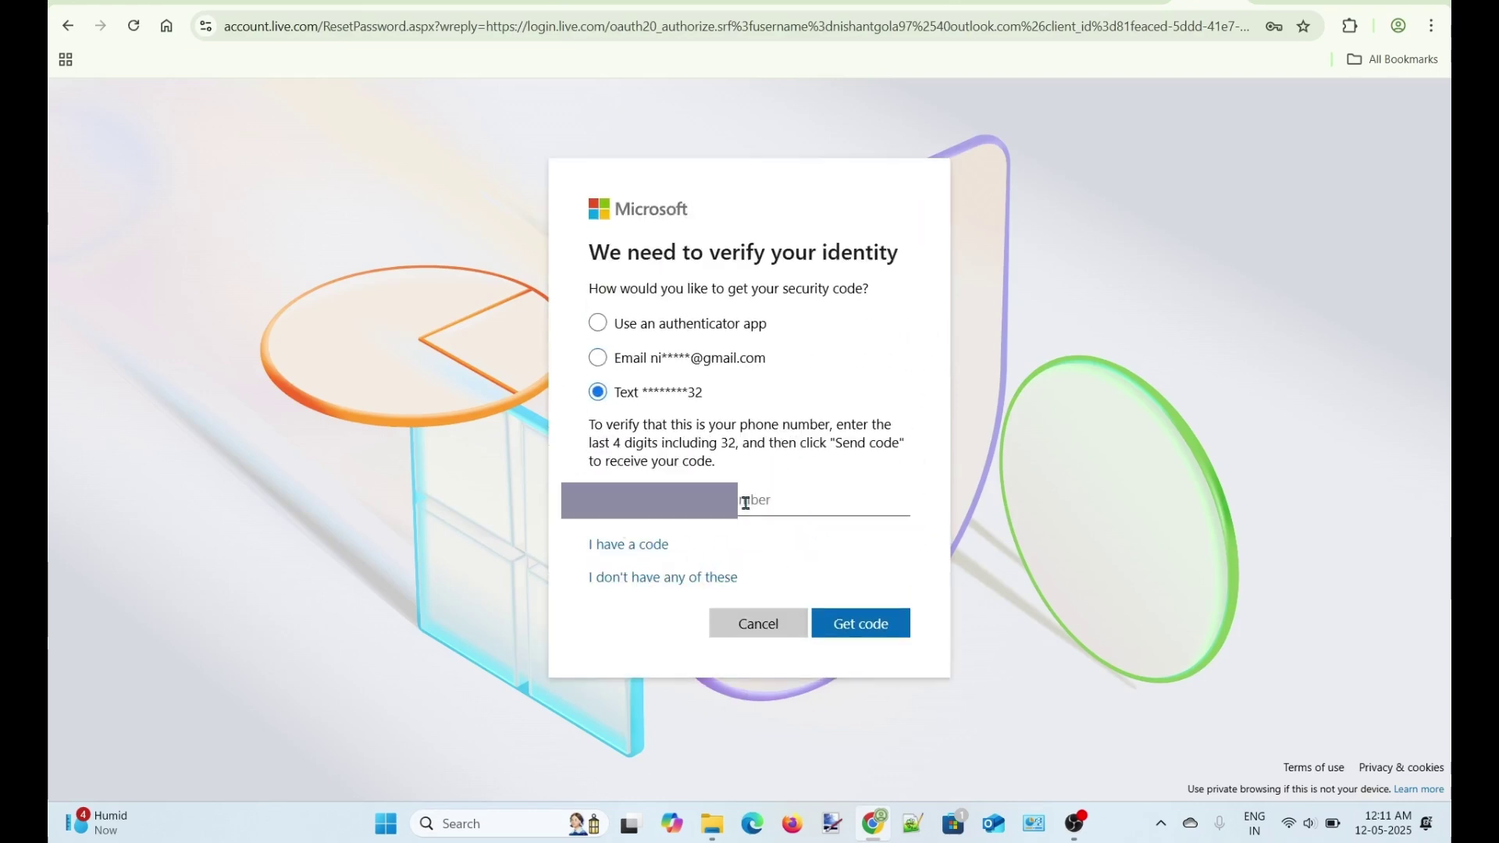
click(877, 622)
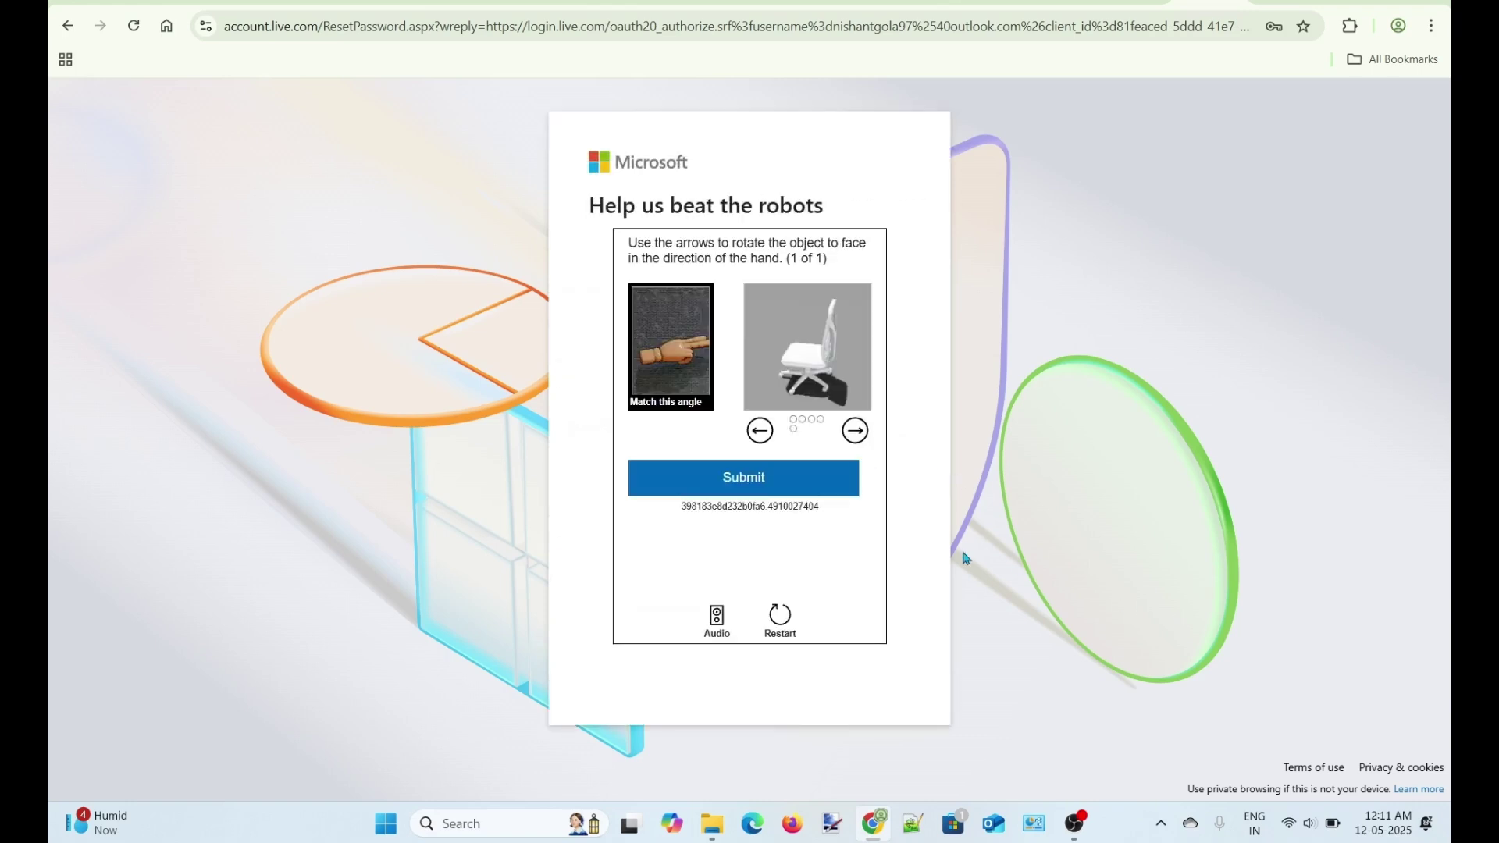
Solve the robot check by rotating the chair to face the hand's direction
click(857, 431)
click(857, 432)
click(781, 485)
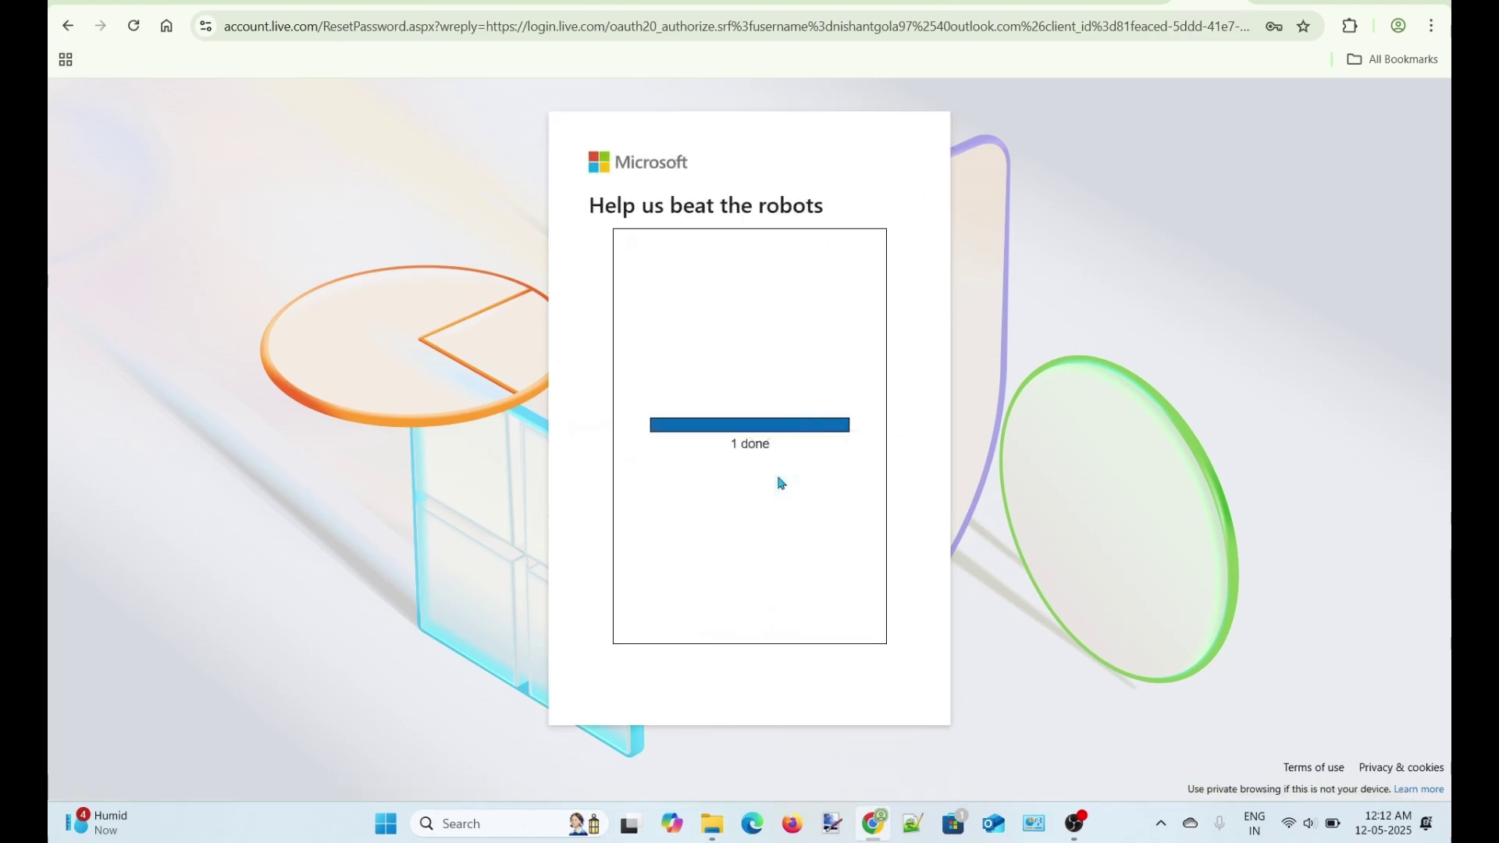
Submit the texted security code, then choose the backup e-mail and begin completing its hidden part
click(828, 445)
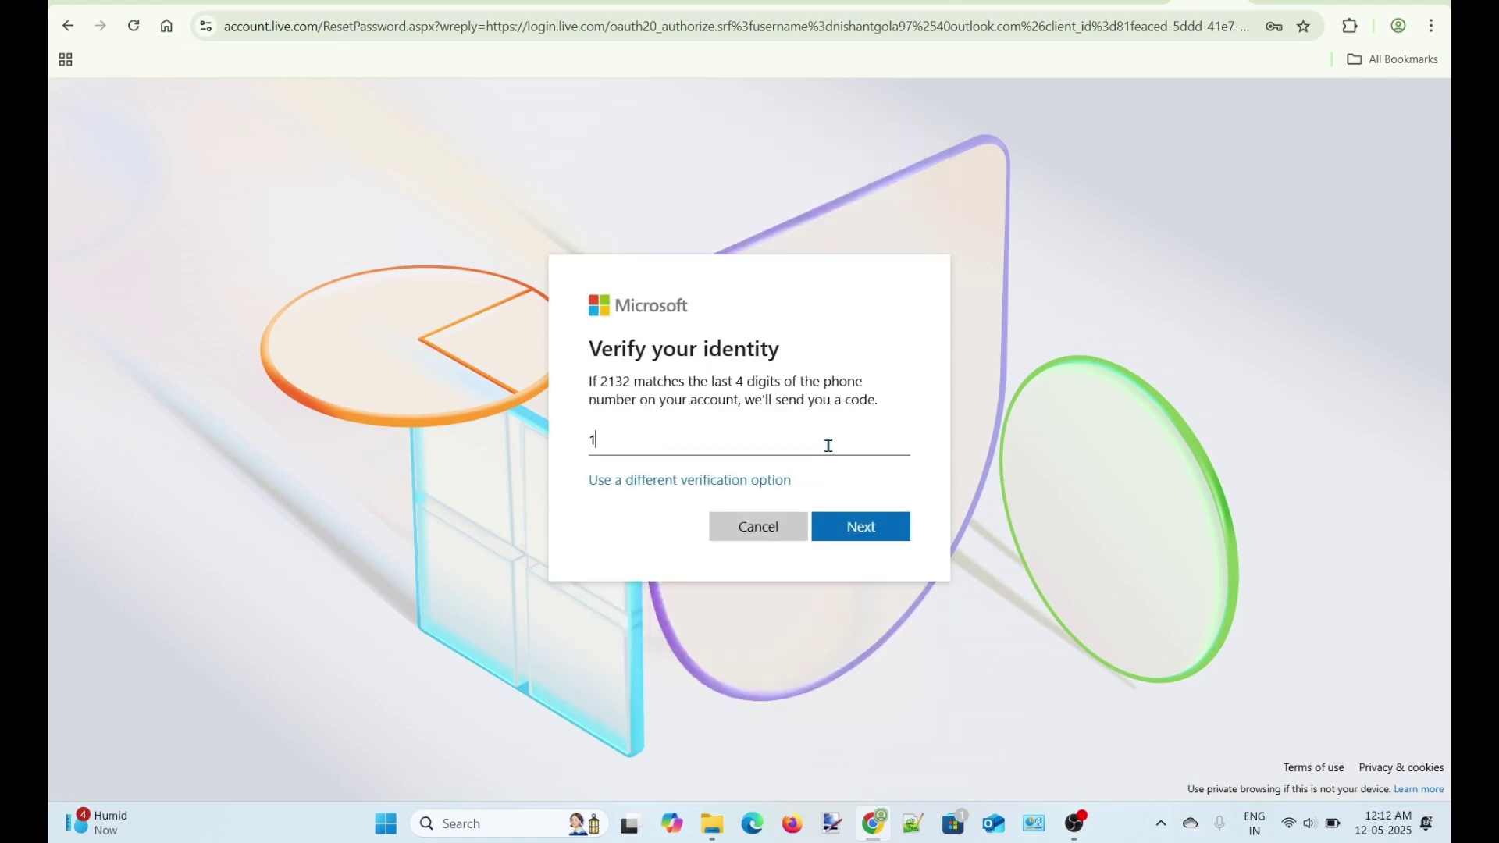
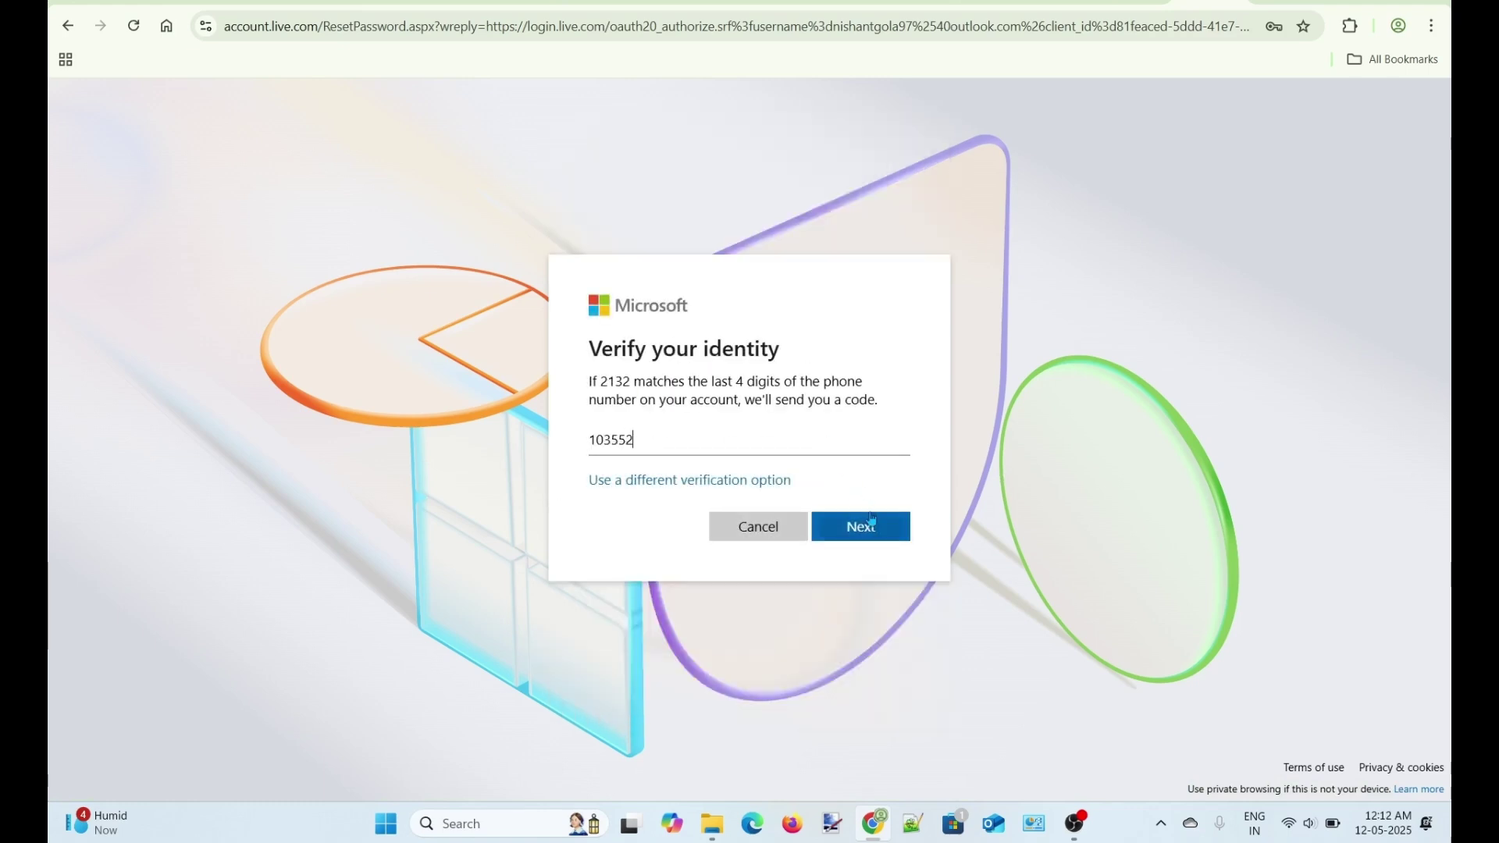
click(859, 527)
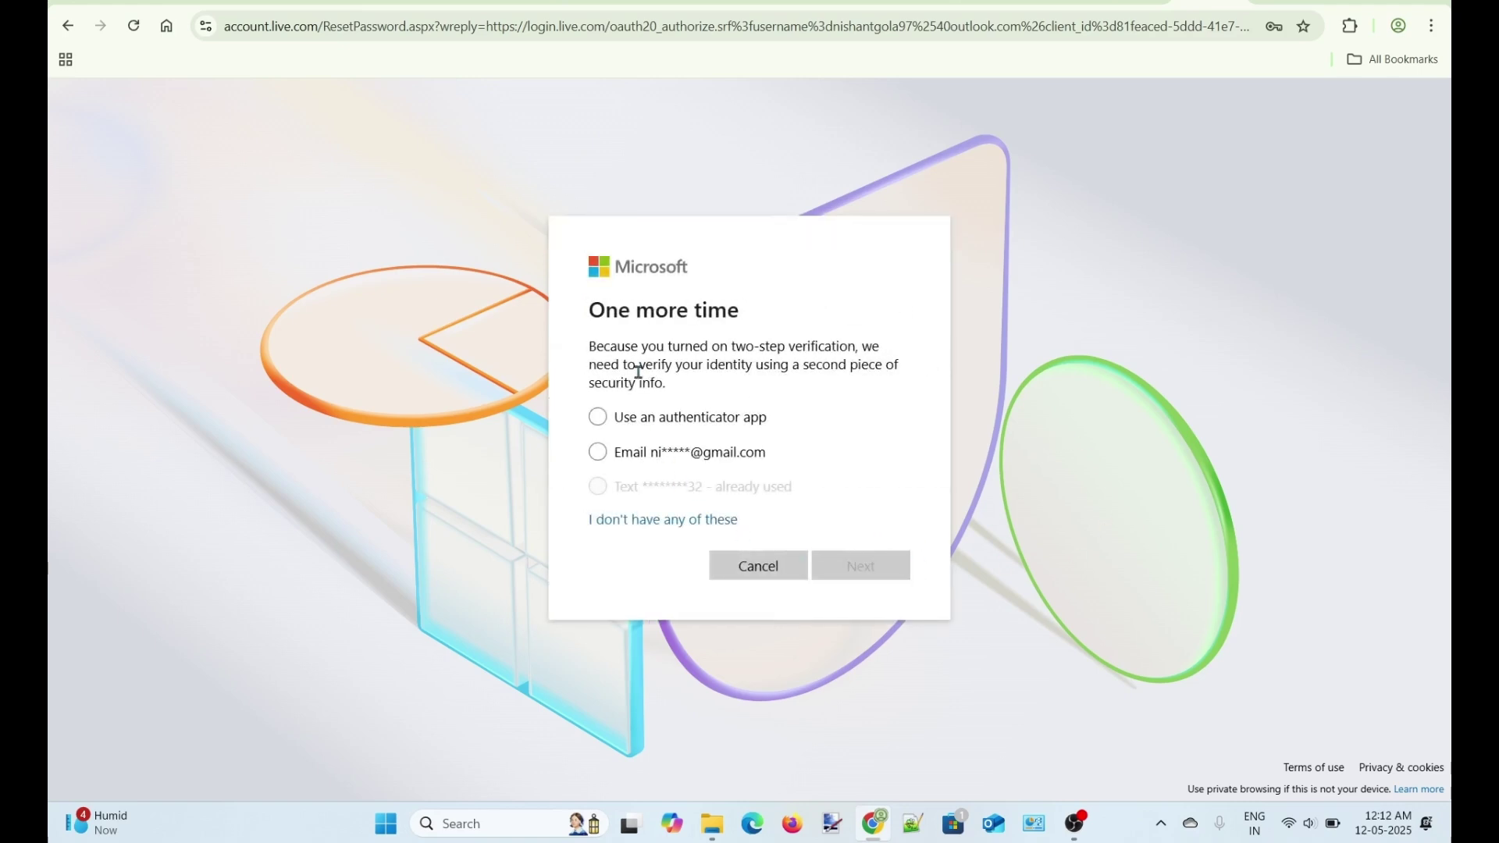
click(600, 452)
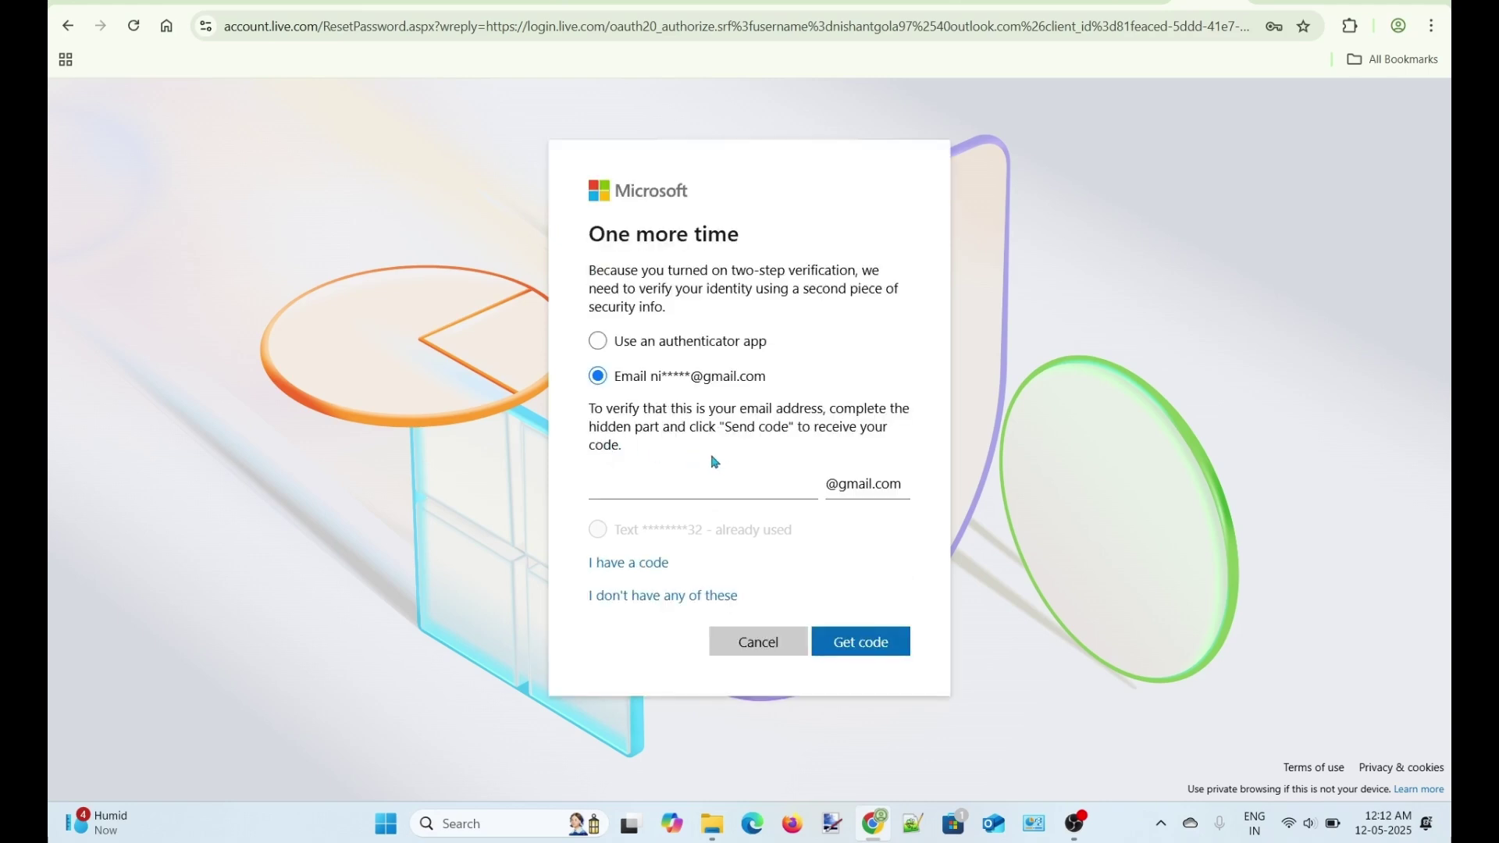
click(664, 485)
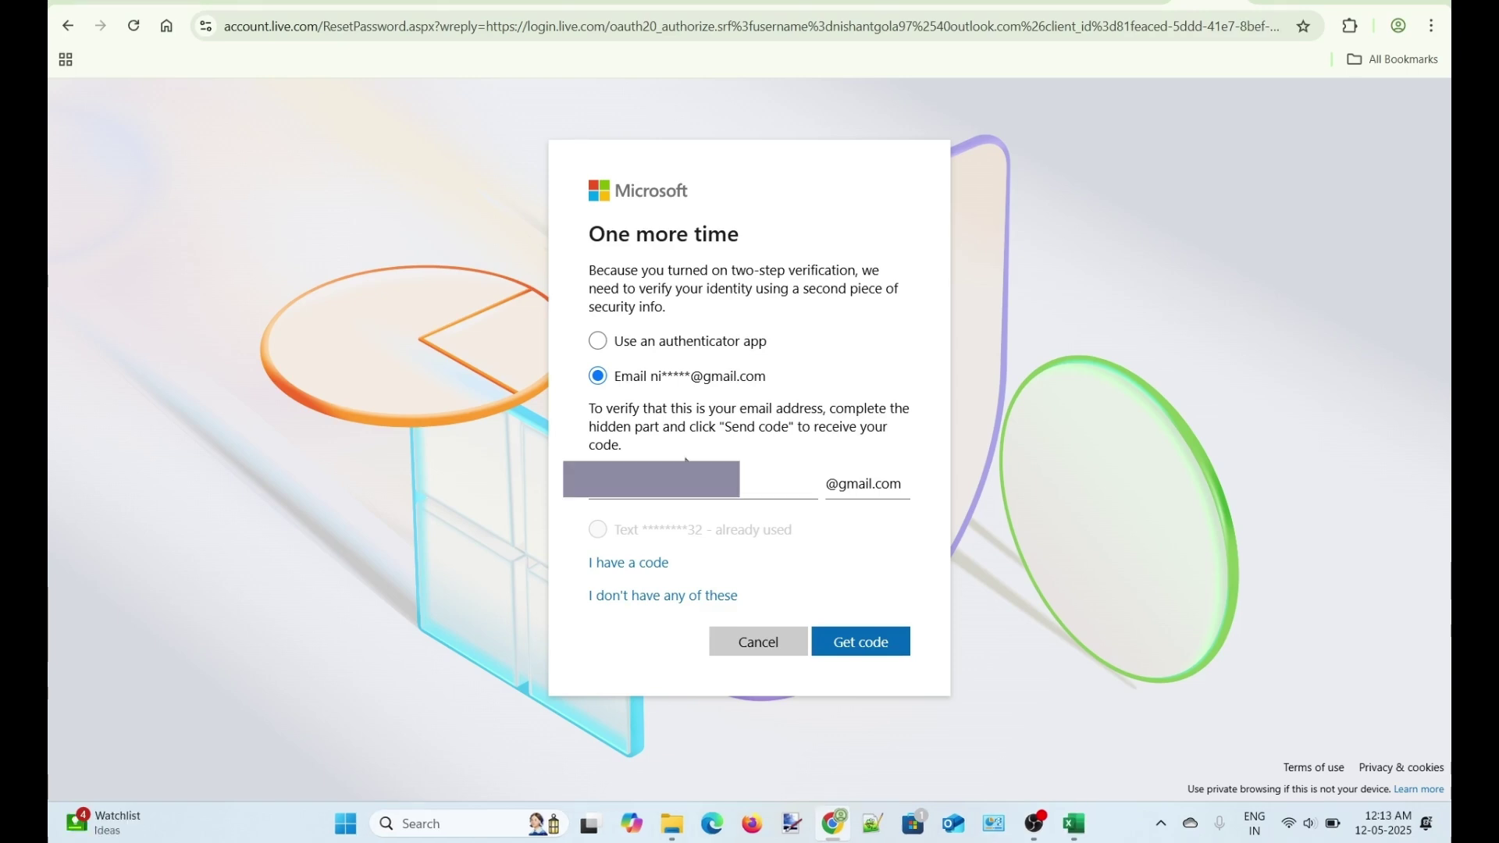
Request a code to the backup e-mail and submit the received code
click(871, 645)
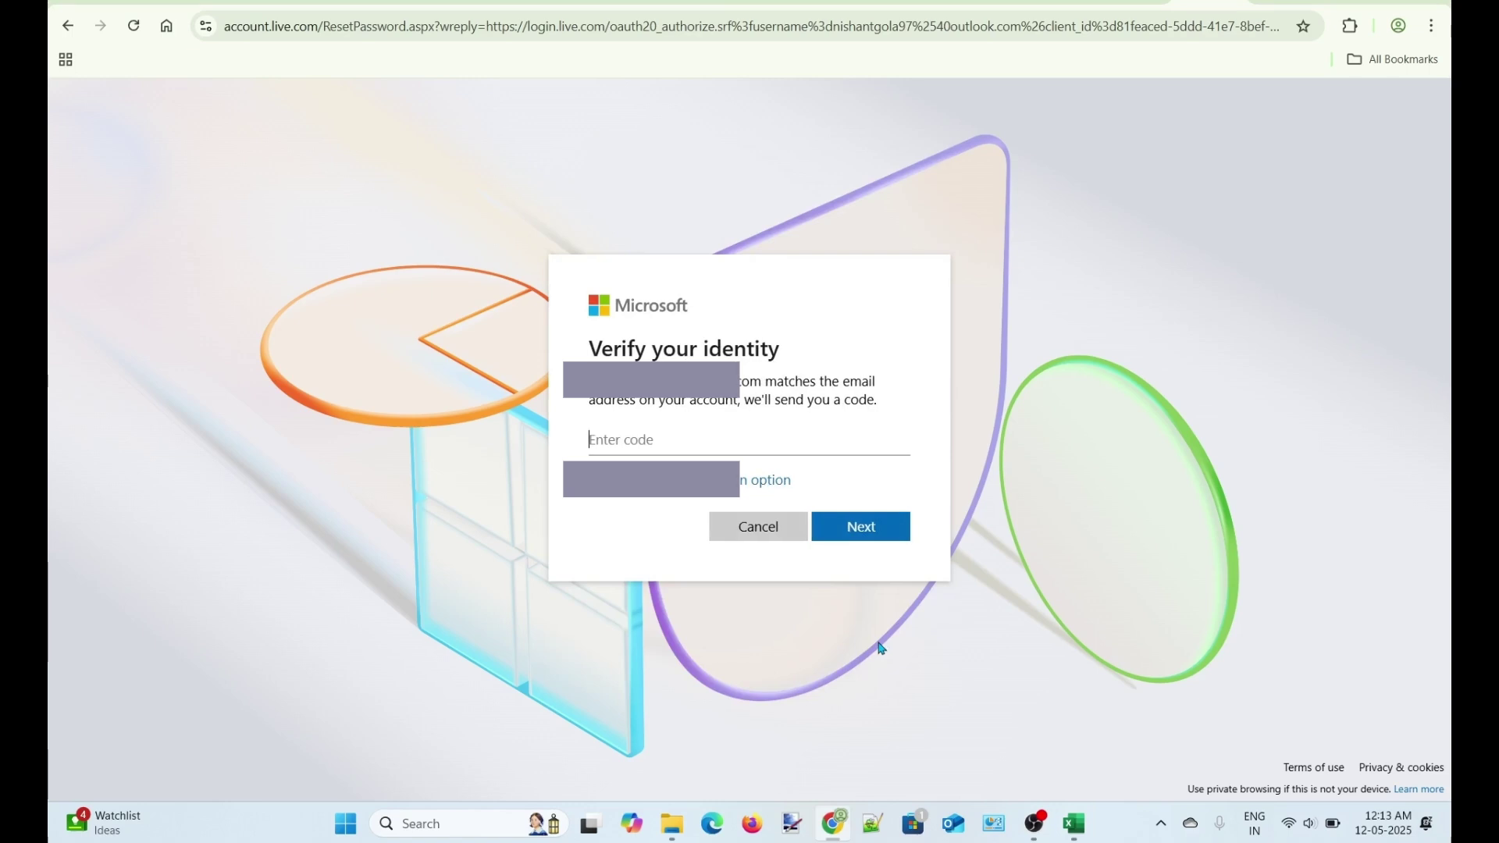
click(879, 540)
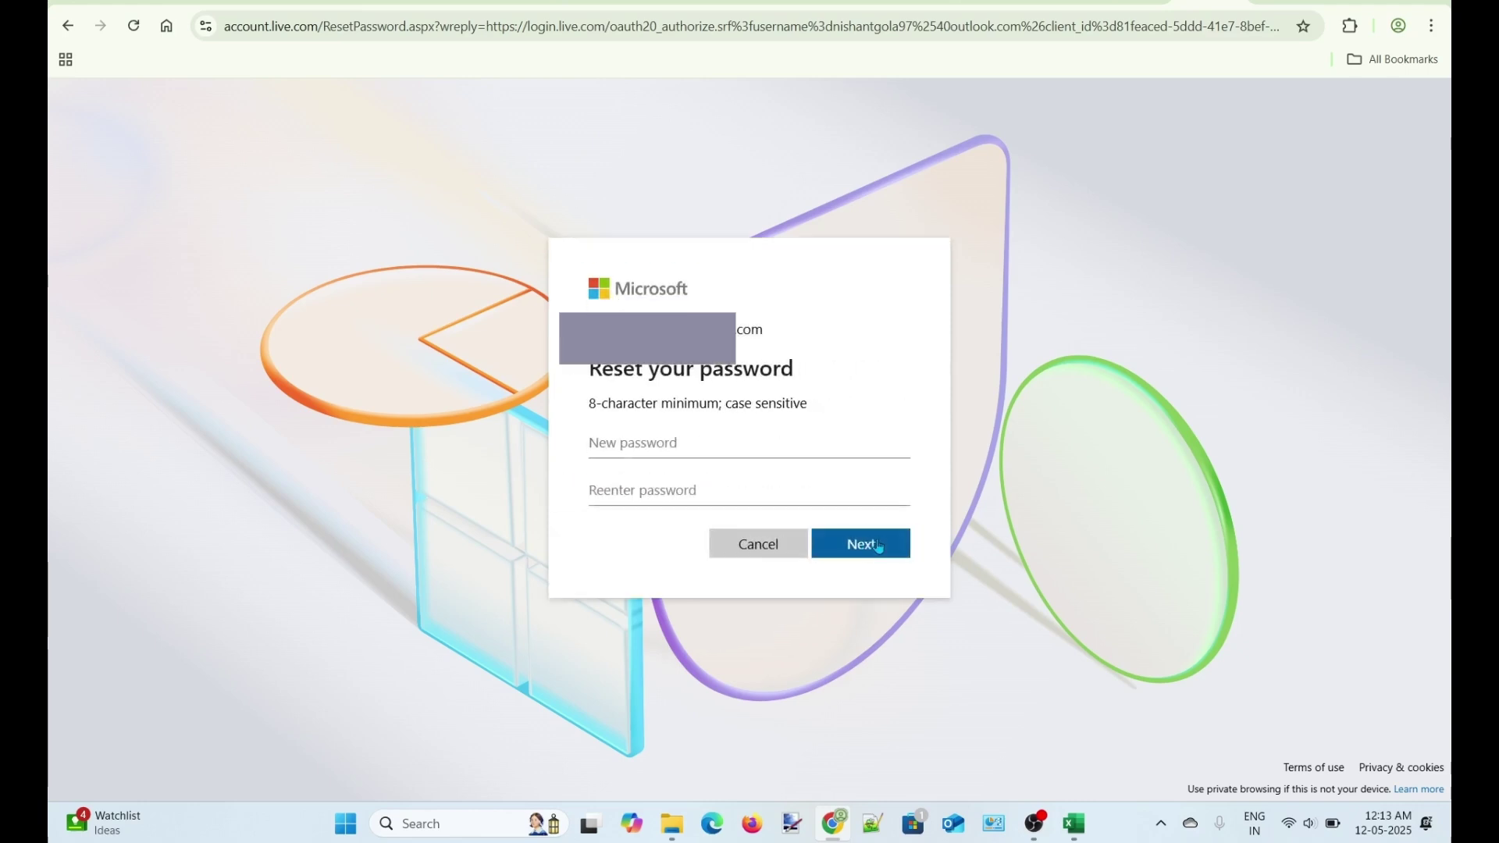
Enter and confirm the new password, then save it
text(••••)
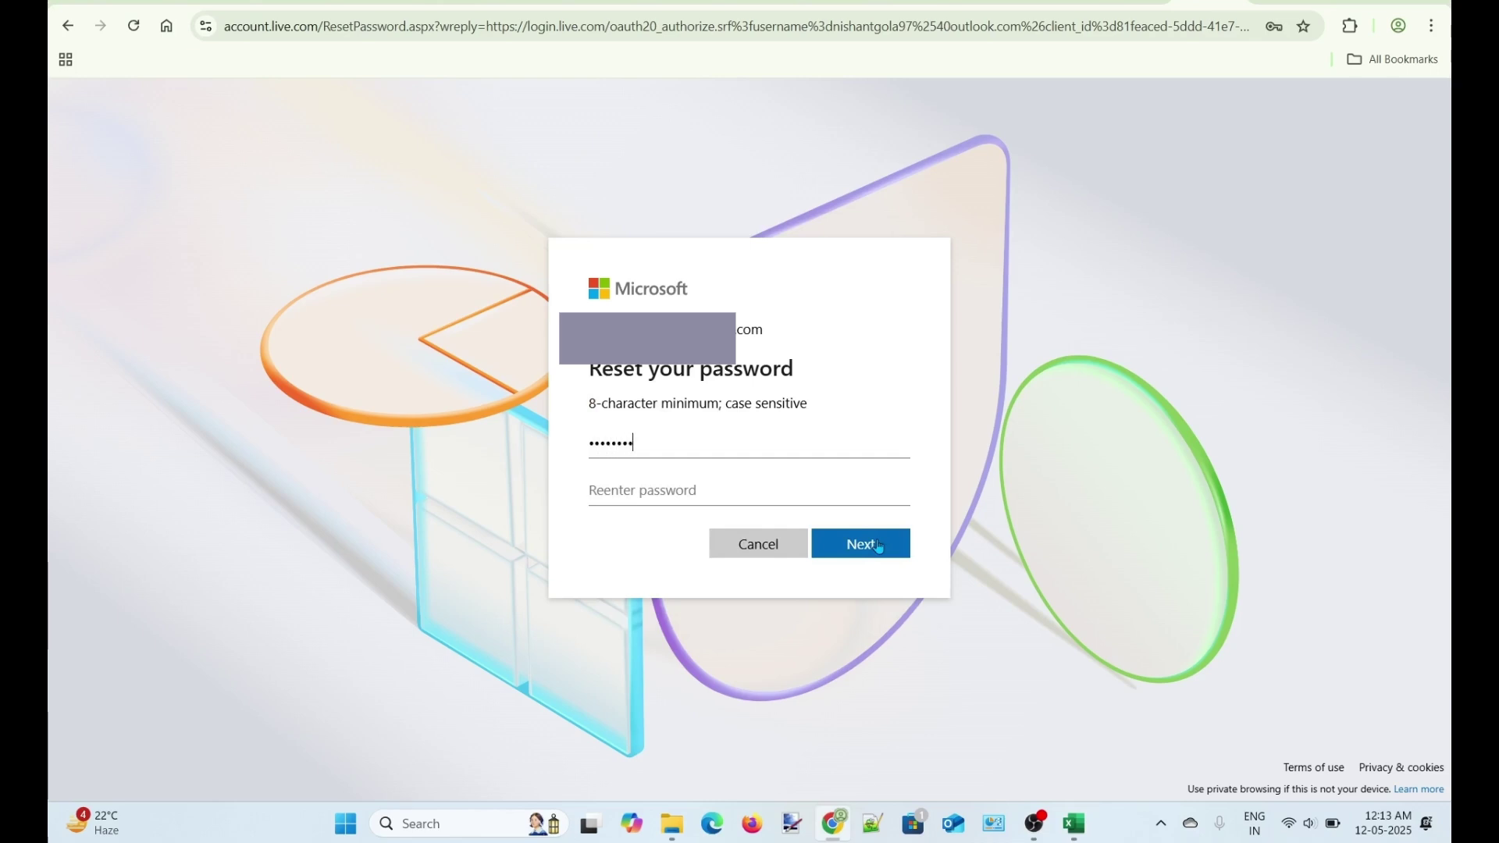
text(••••••••••••)
key(Tab)
text(•)
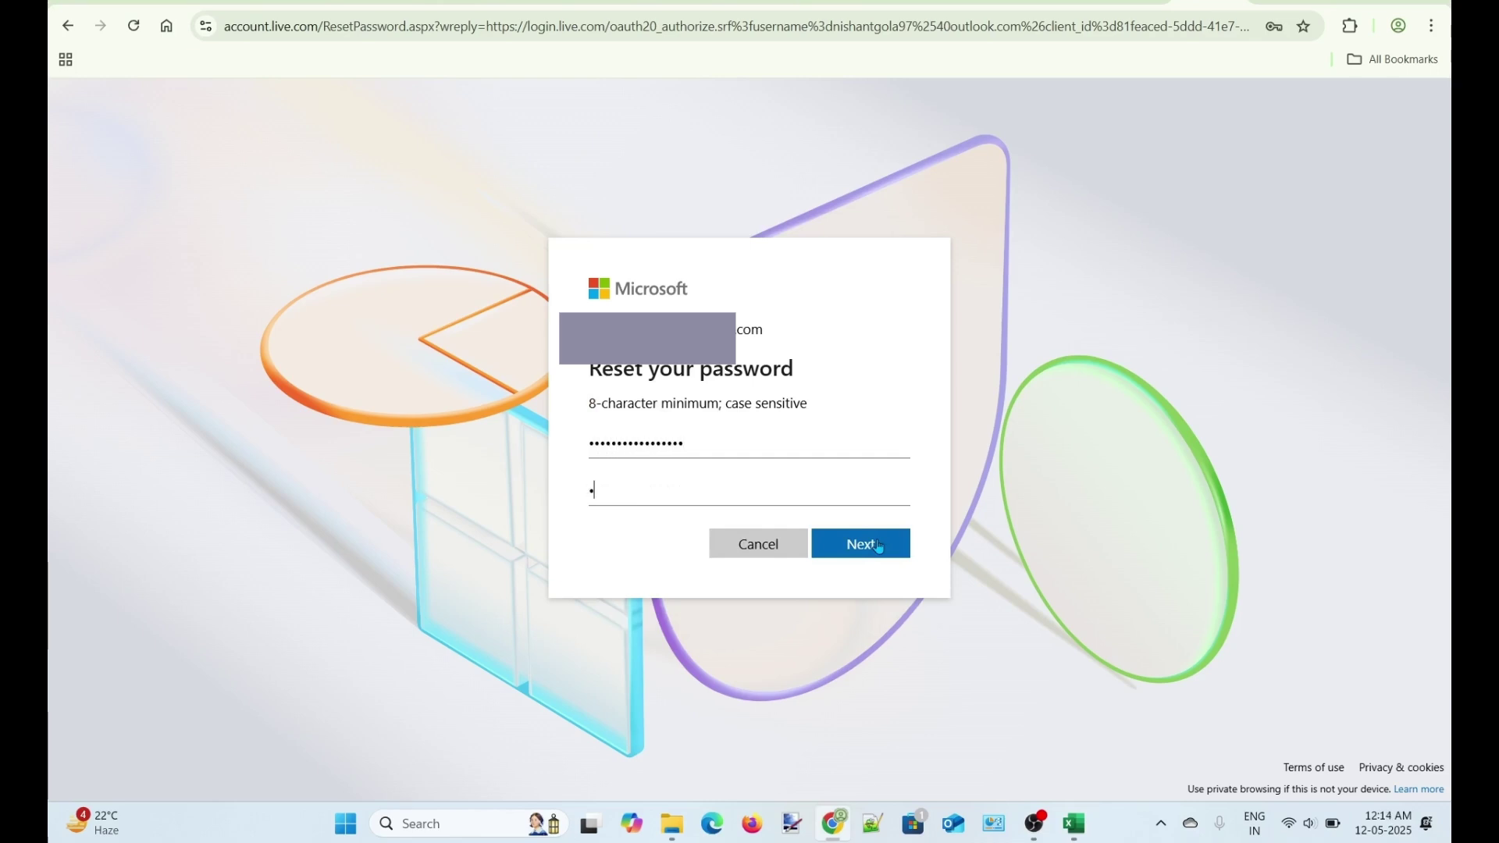
text(•••••••••••••••)
click(878, 546)
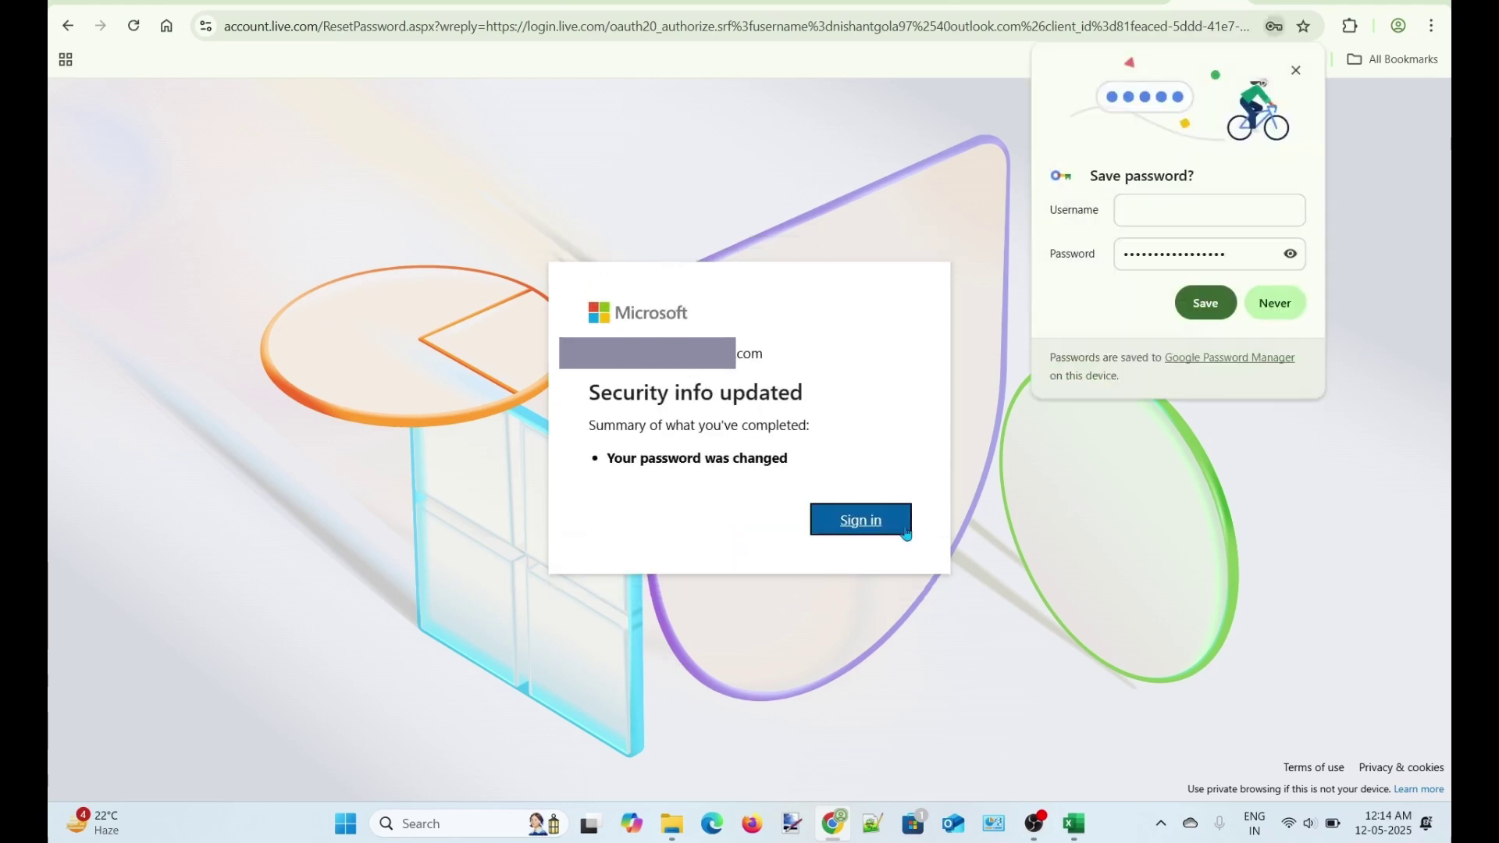
Sign in again with the new password, declining the browser's offer to save it
click(889, 531)
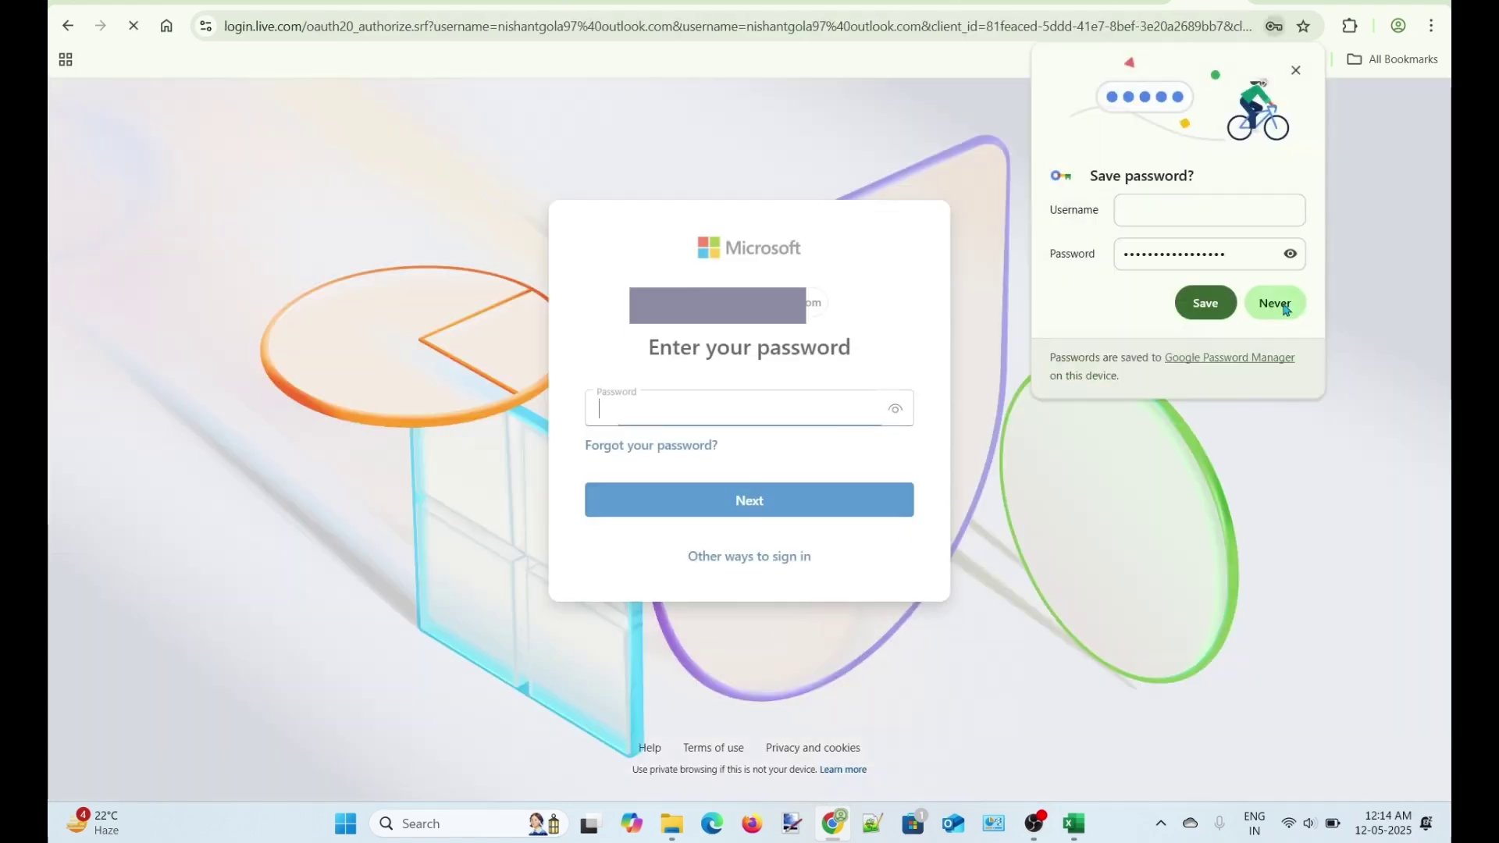
click(1275, 303)
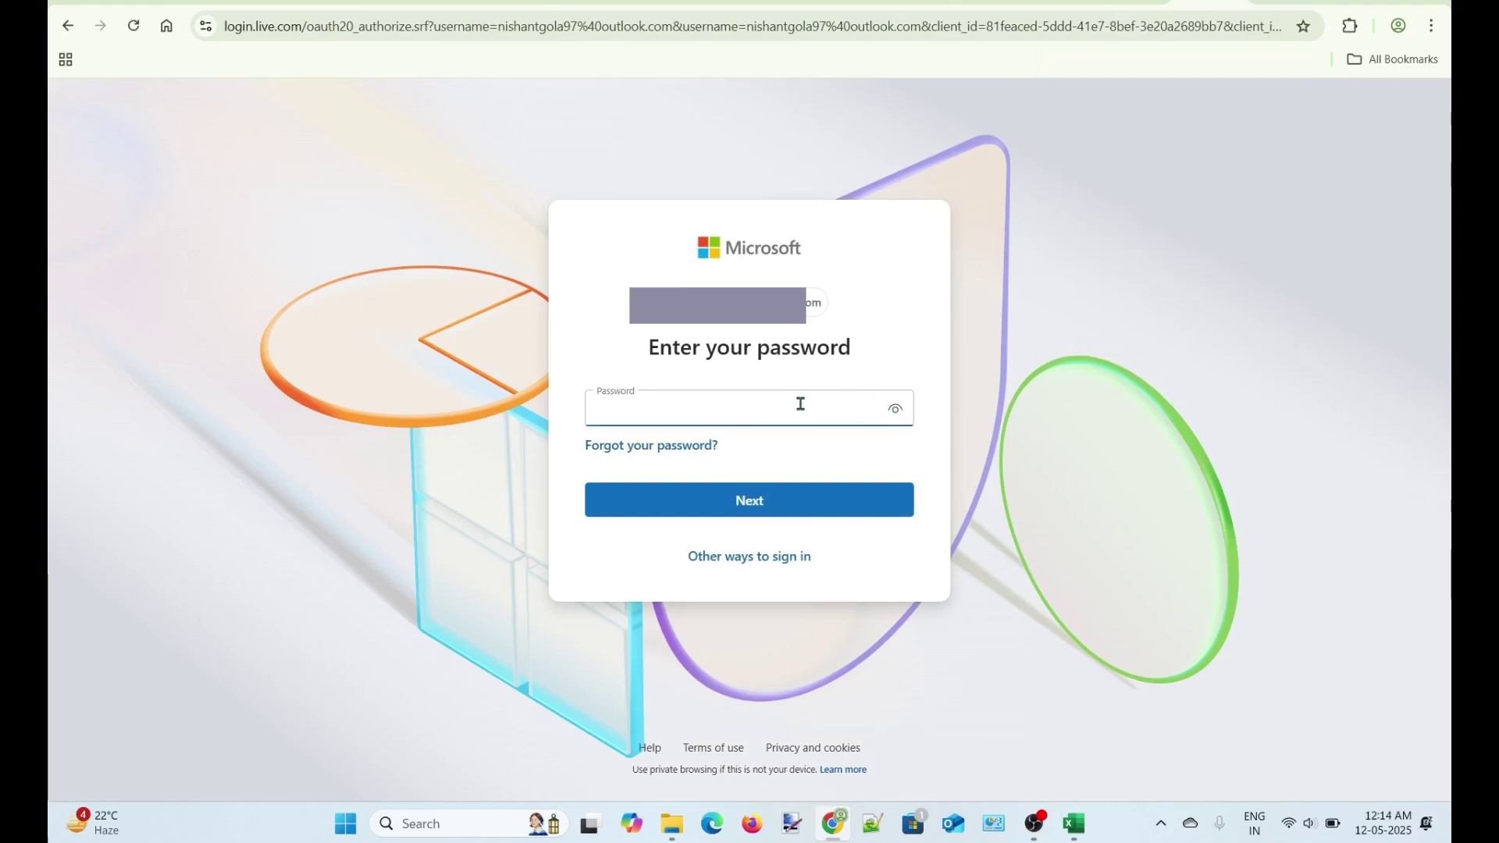
text(•••••••••••••••)
key(Return)
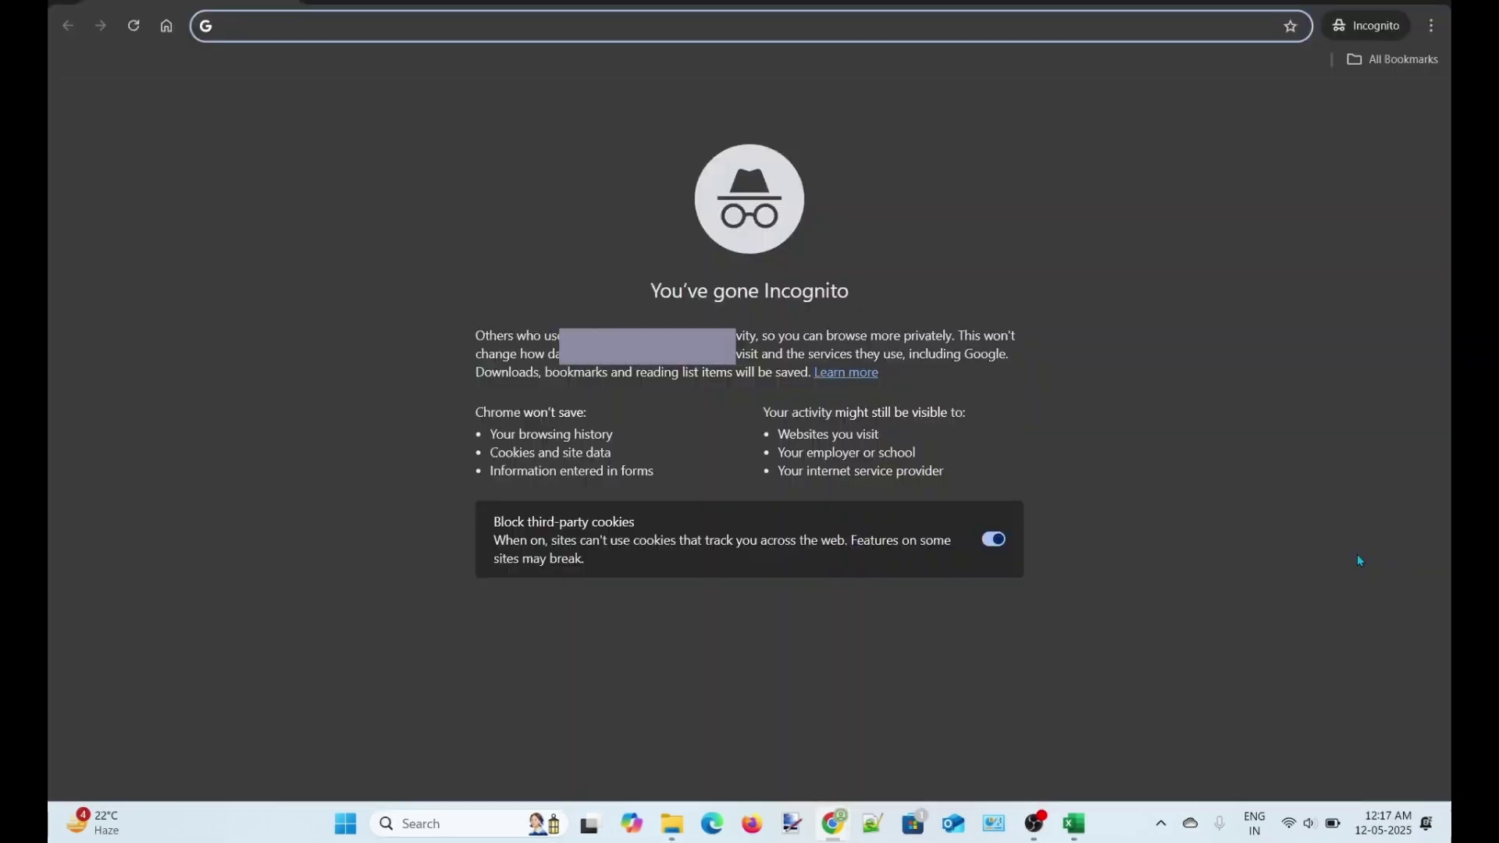
In Incognito, search 'microsoft login', paste the account e-mail, and begin entering the password
text(microsoft login)
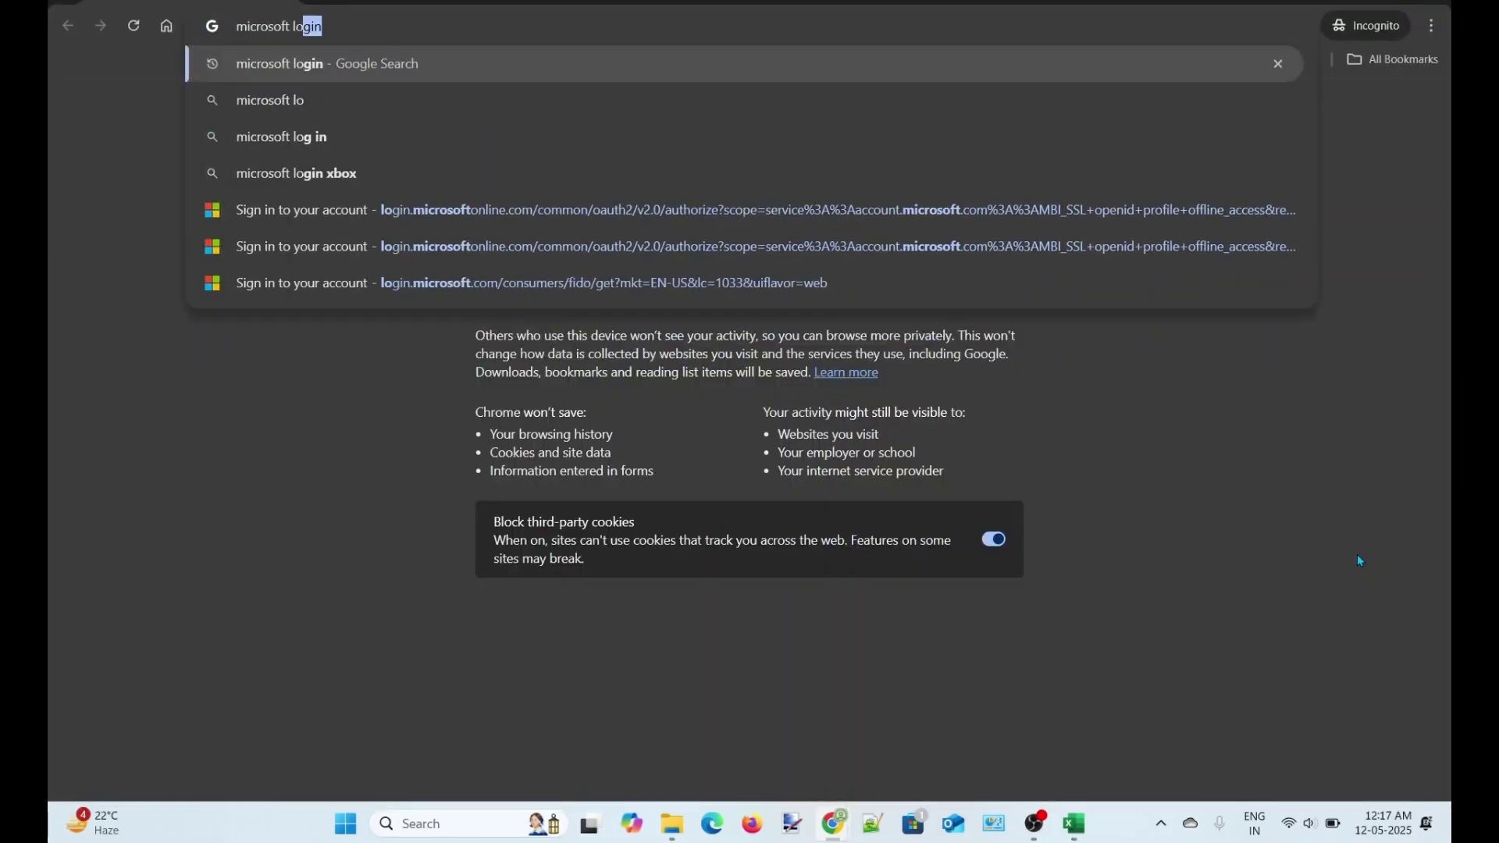
key(Return)
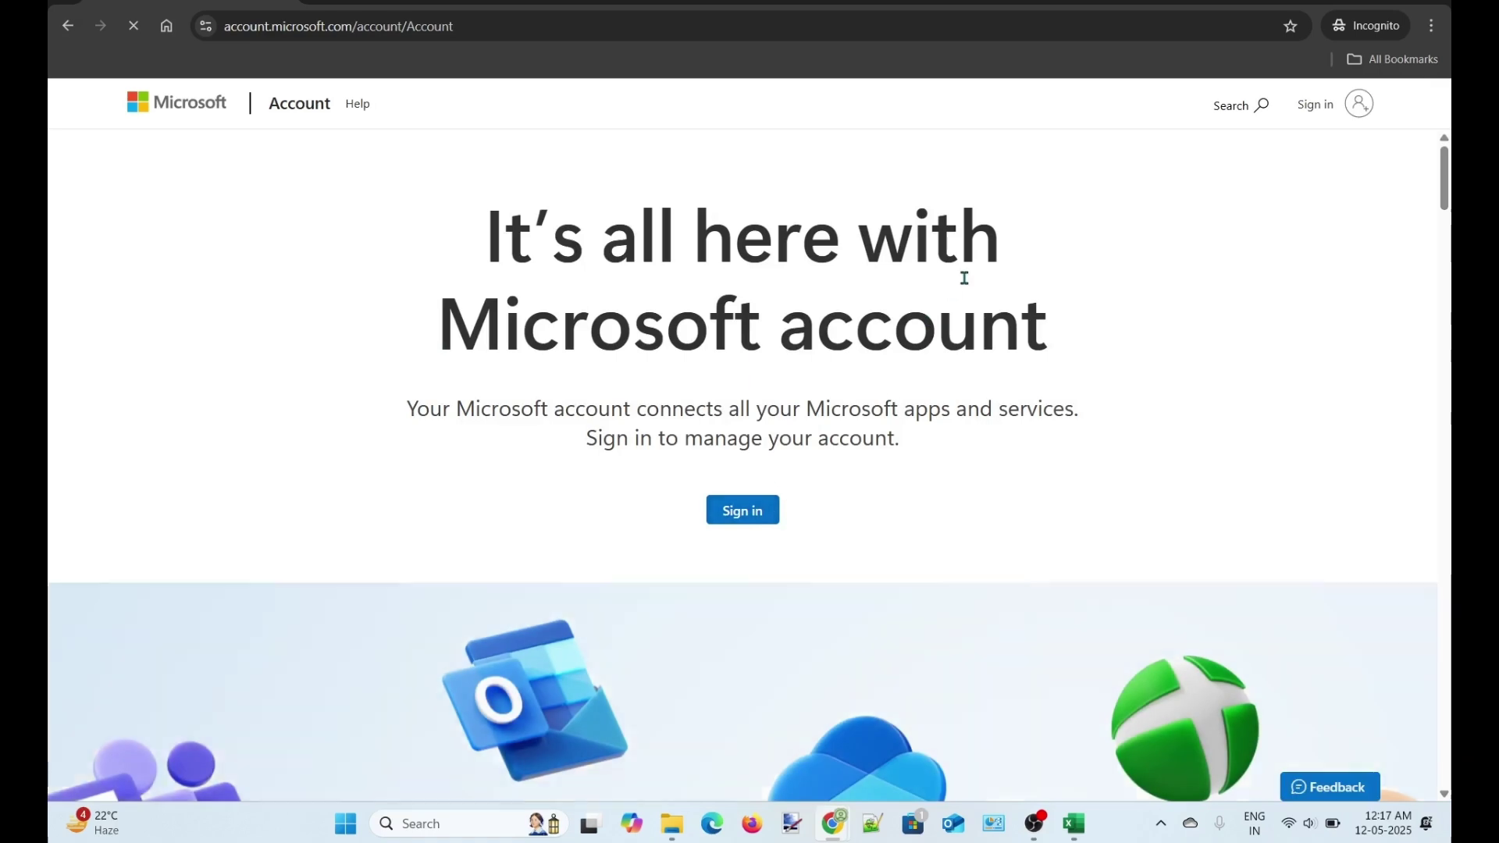
key(ctrl+v)
key(Return)
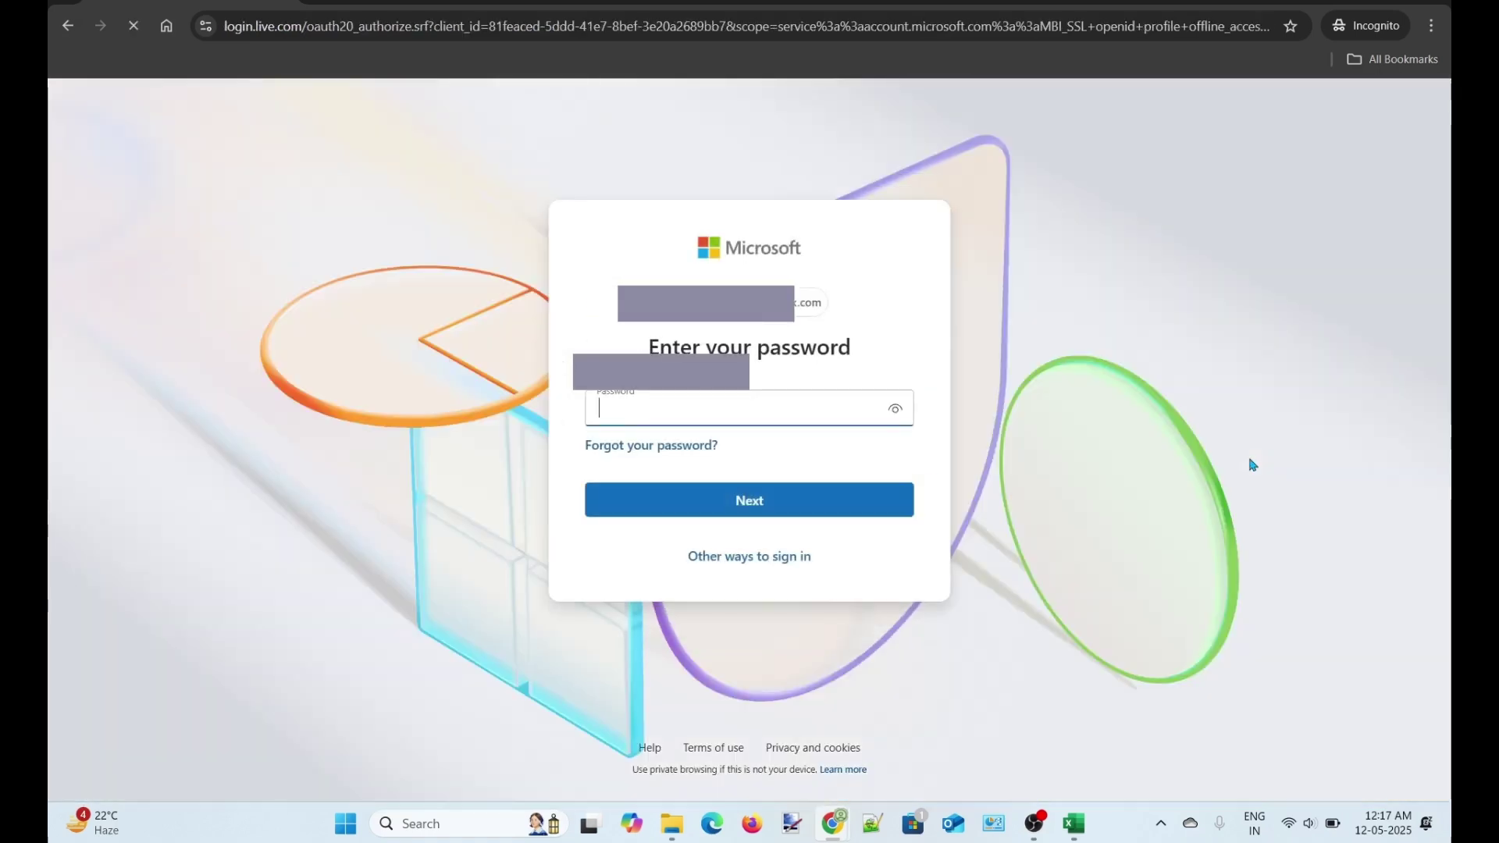
text(****)
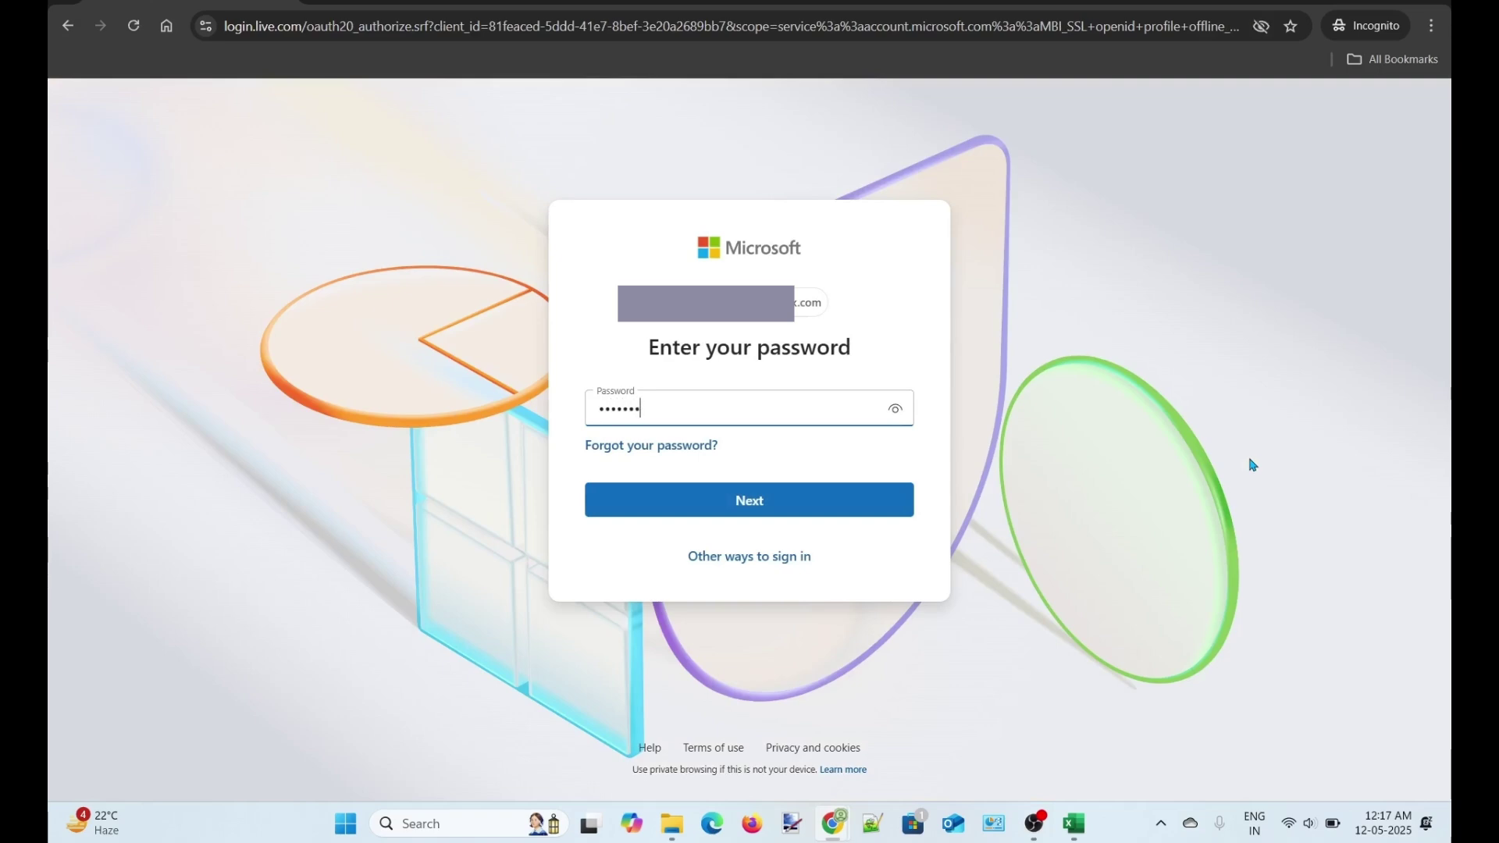
Submit the password, choose a text-message code to the phone, and enter the phone digits and code
key(Return)
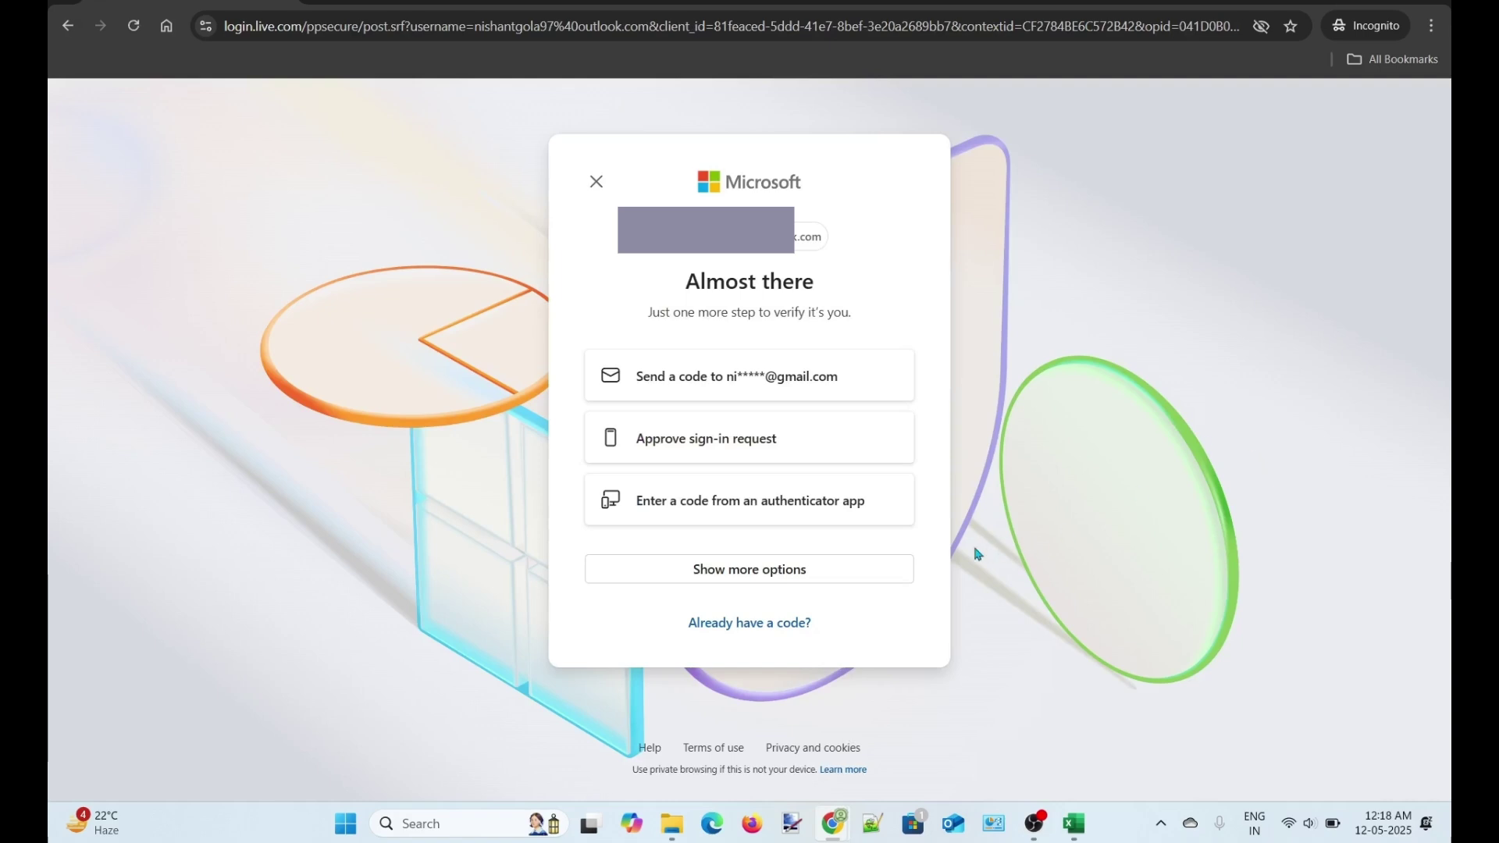
key(Return)
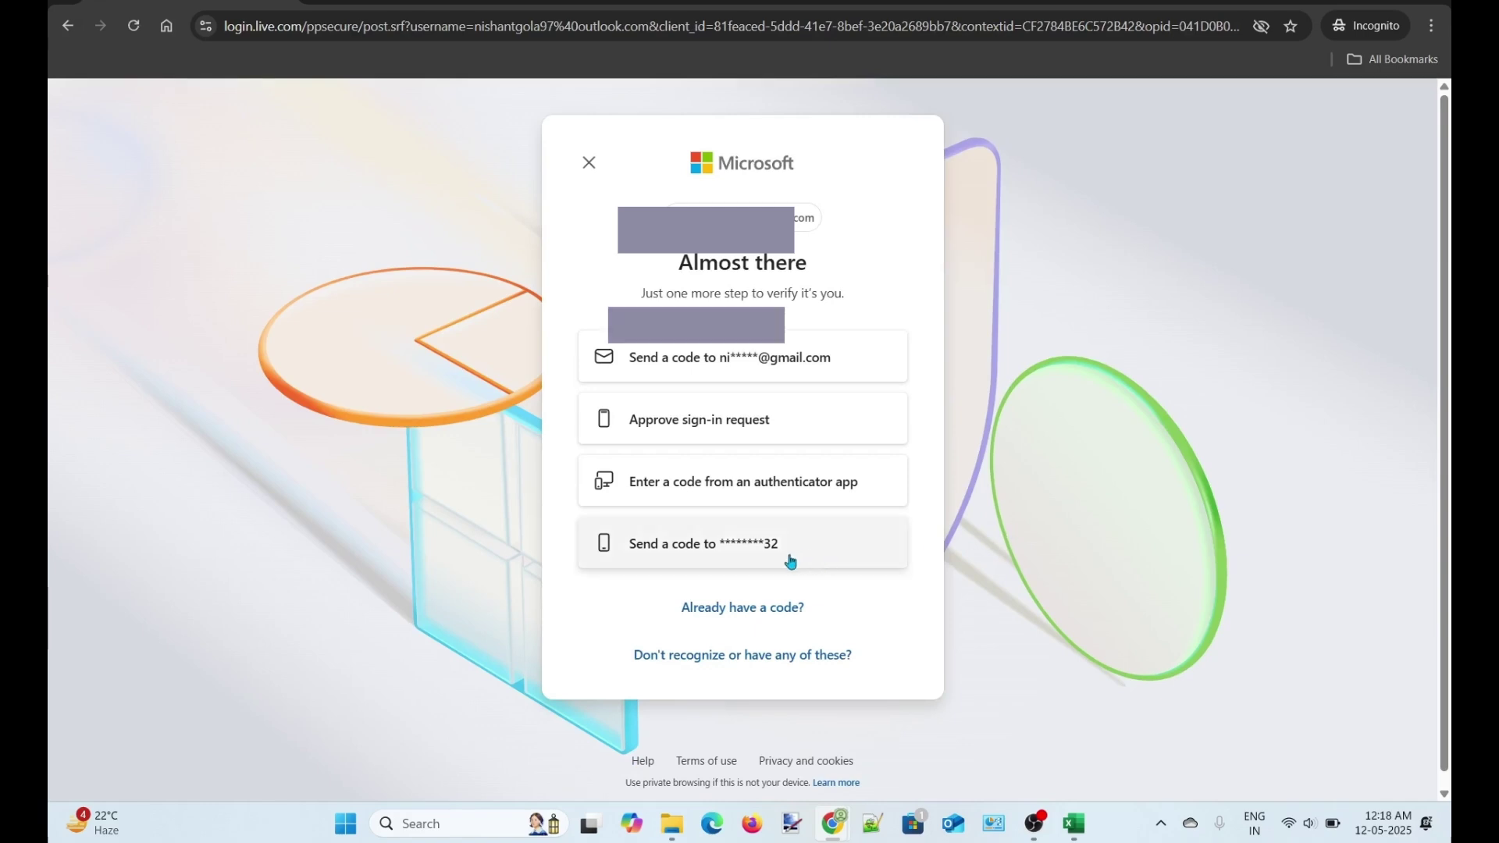
click(791, 561)
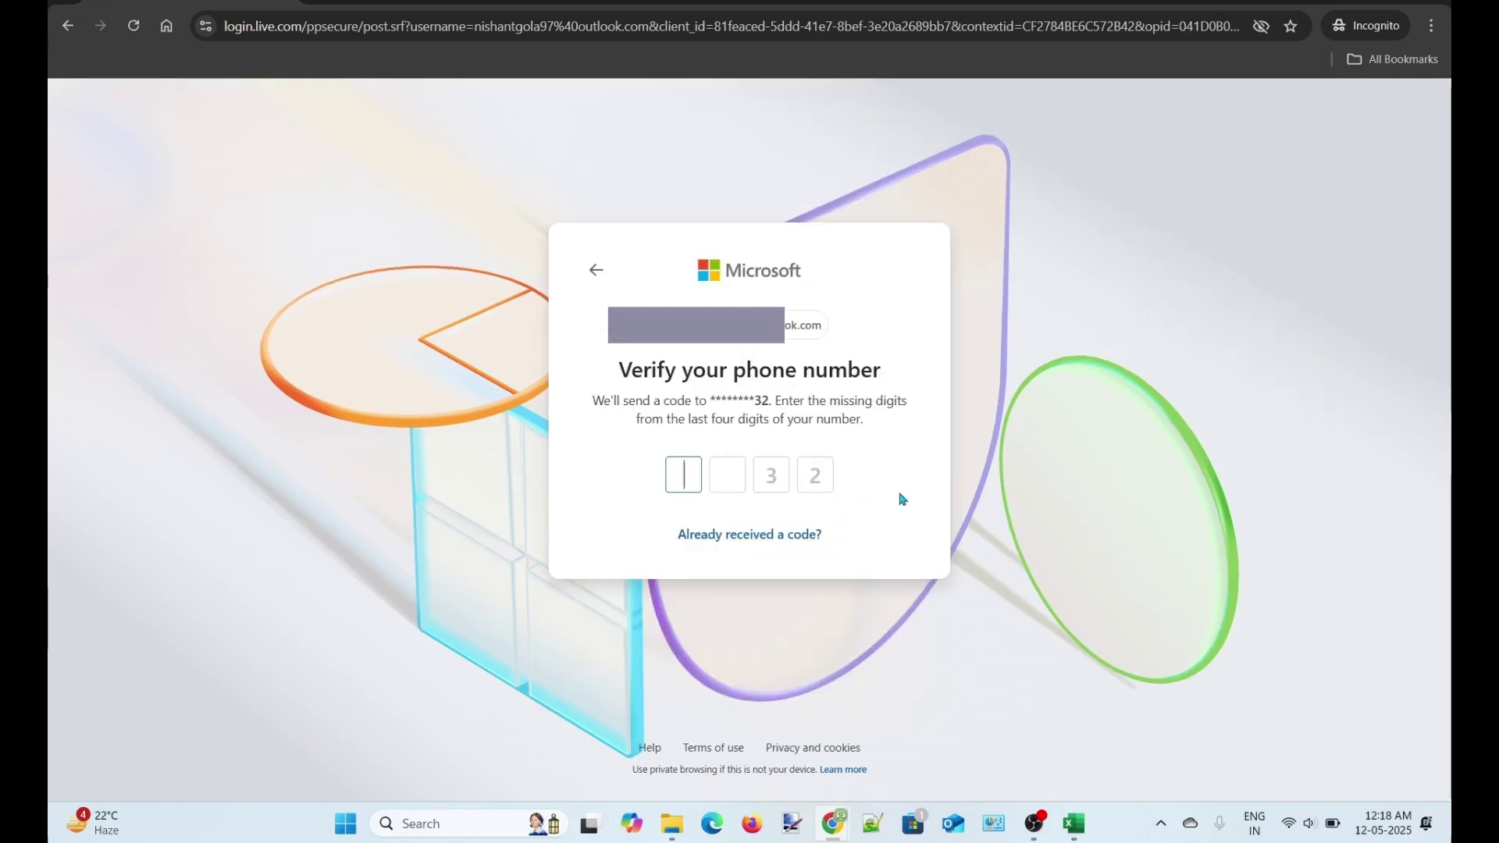
text(21)
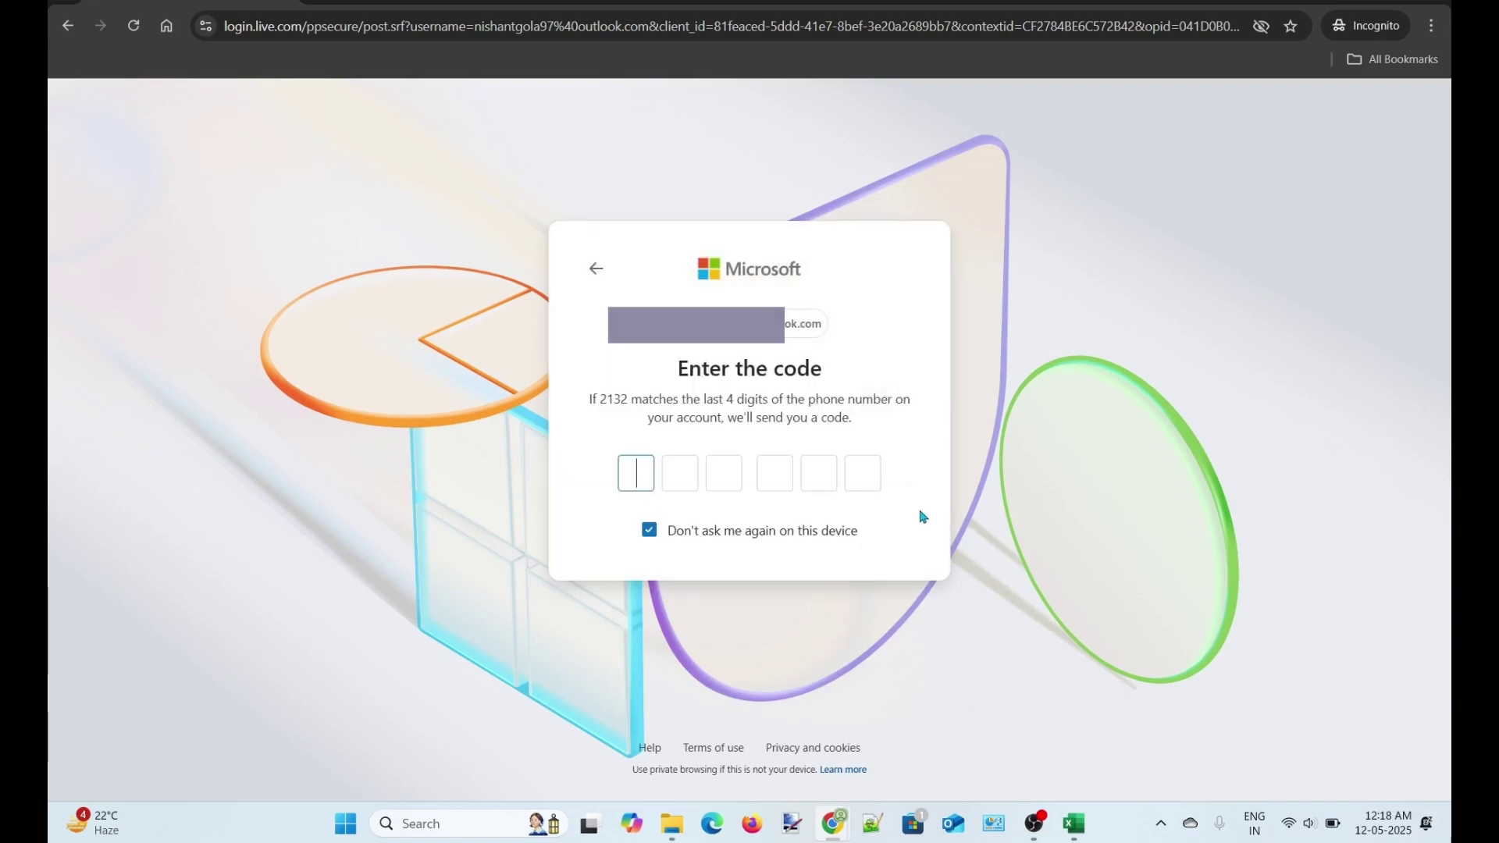
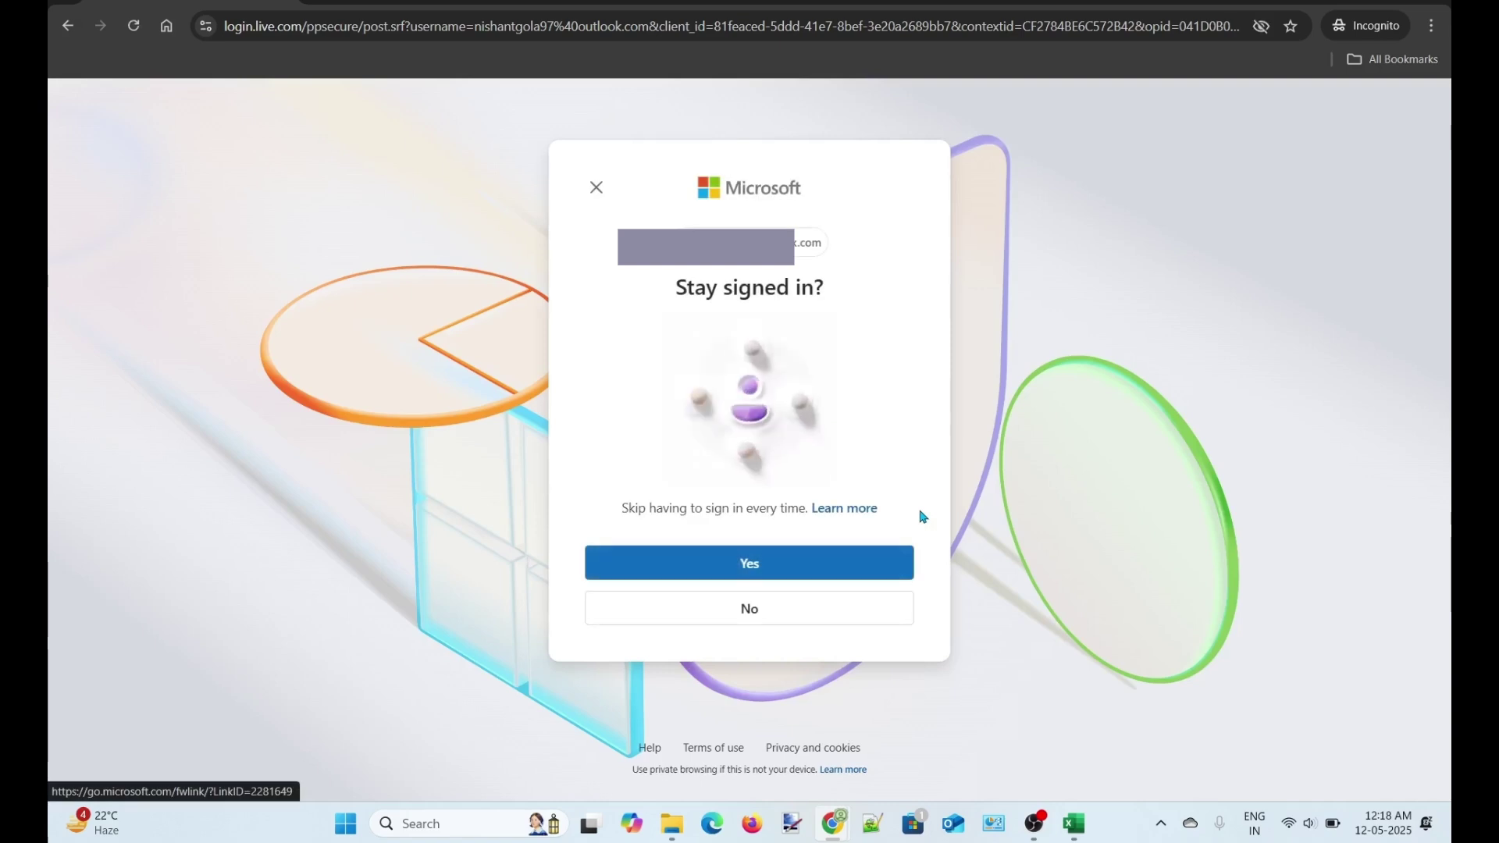
Stay signed in, then expand the Authenticator's sign-in notification method to begin removing it
click(837, 560)
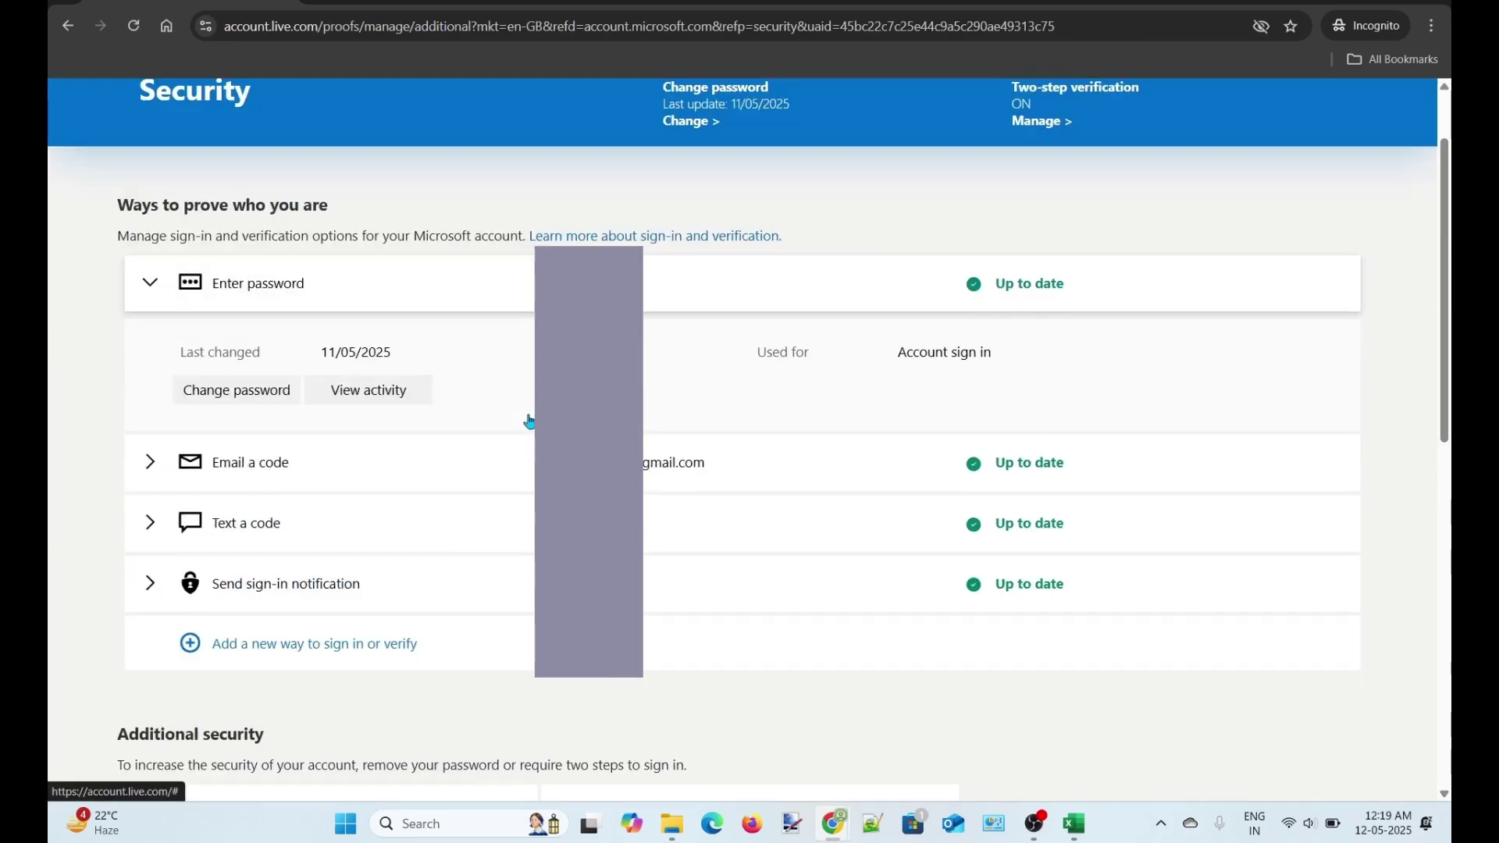
scroll(528, 422, down, 2)
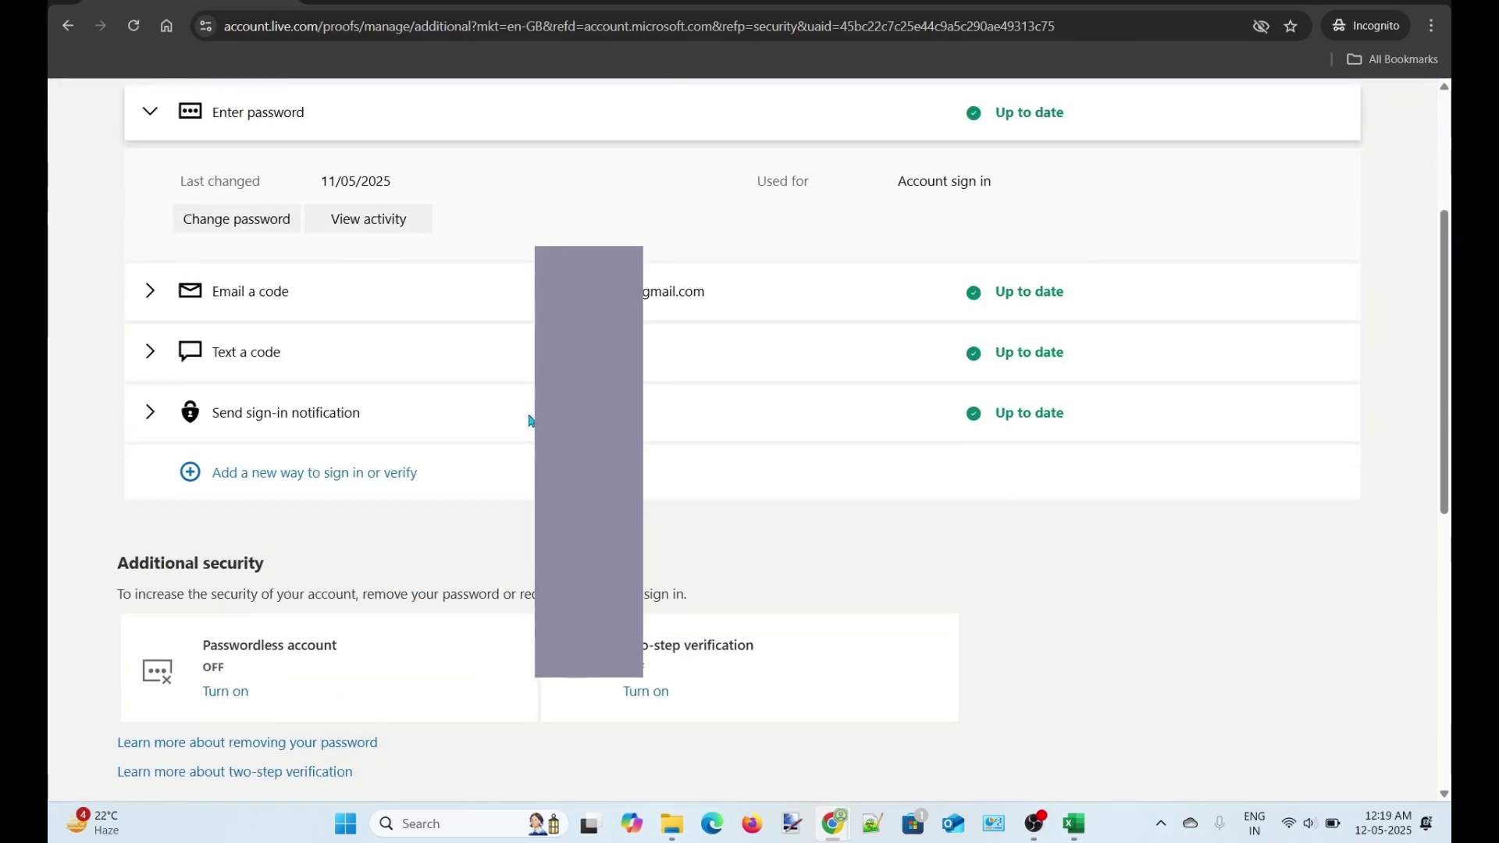
click(153, 412)
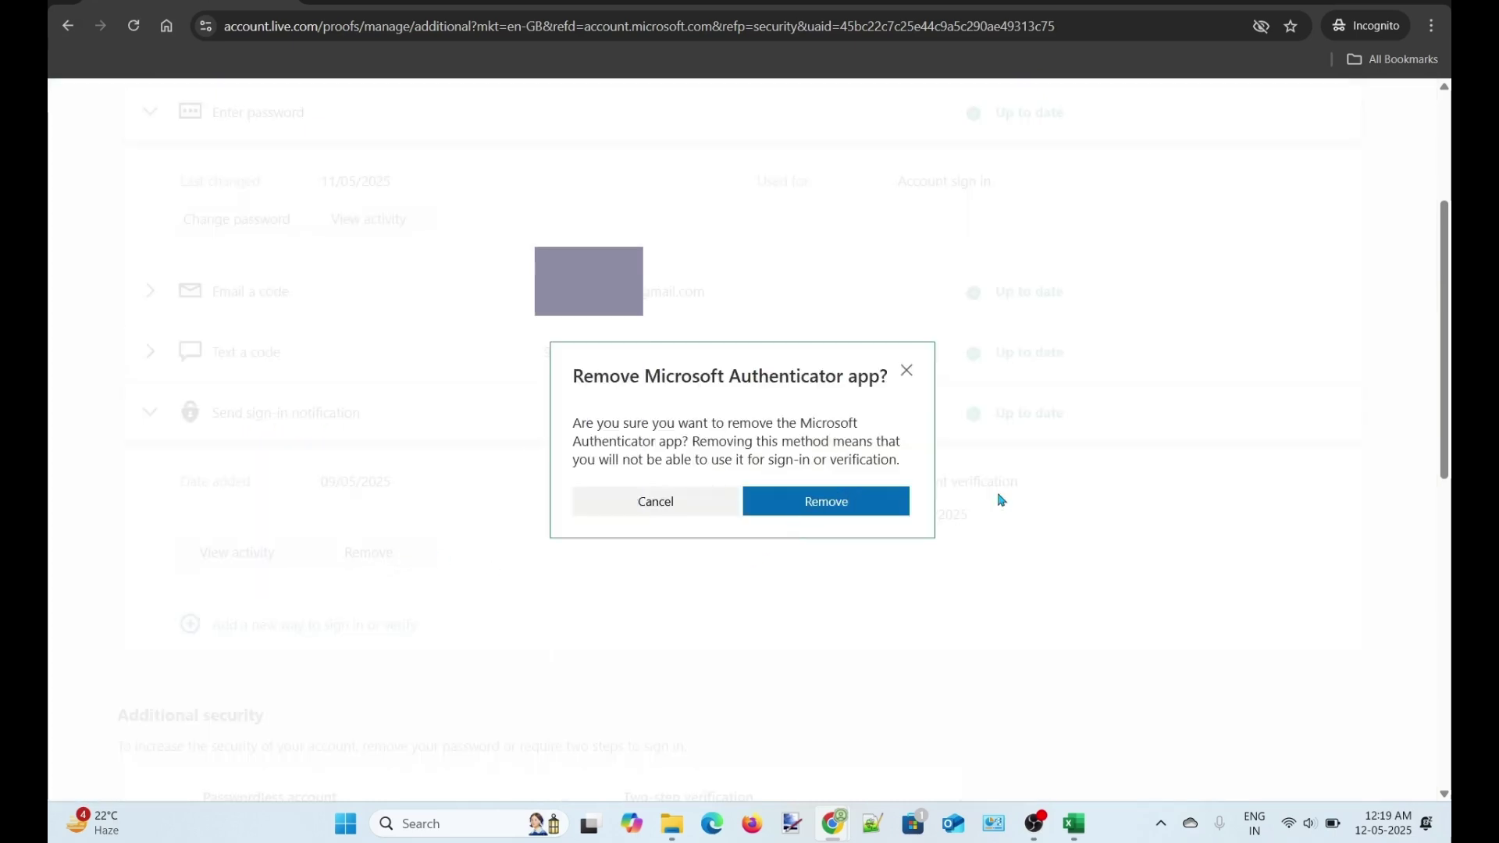
Confirm removal of the Authenticator app and sign back in with the account password
click(855, 494)
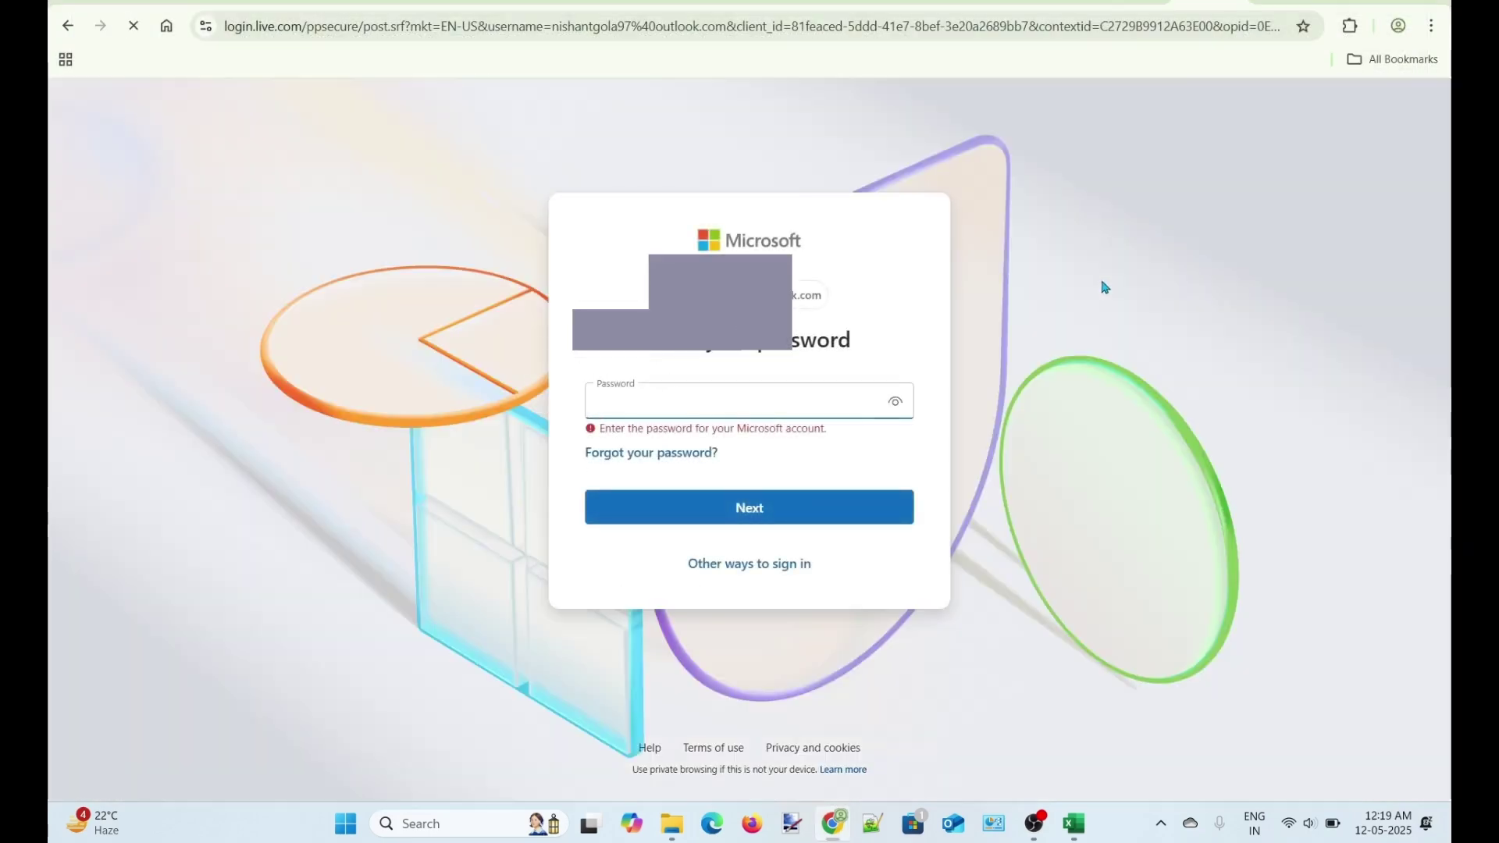
text(****)
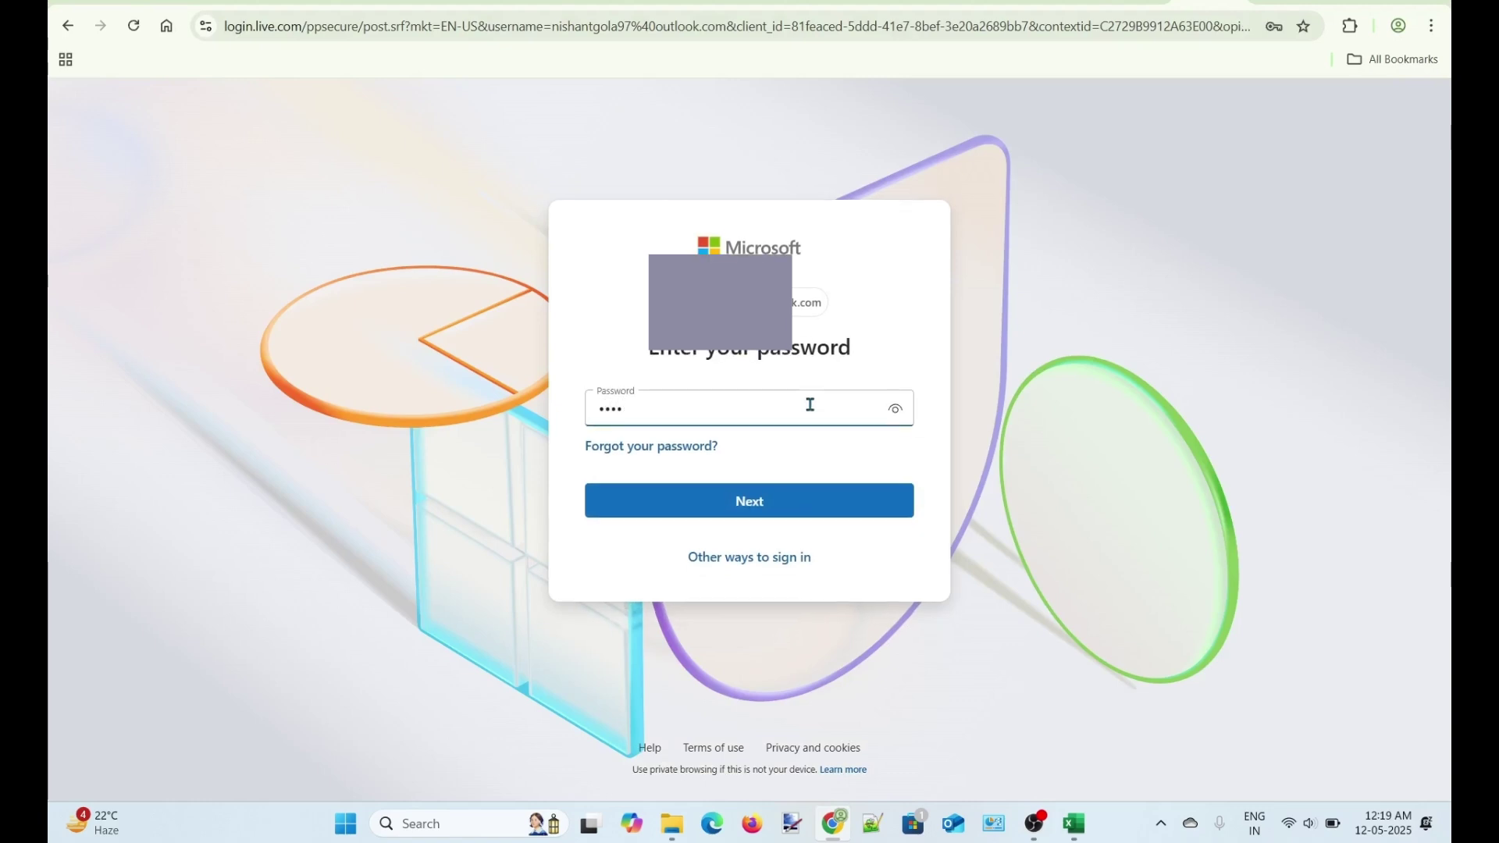
text(*************)
key(Return)
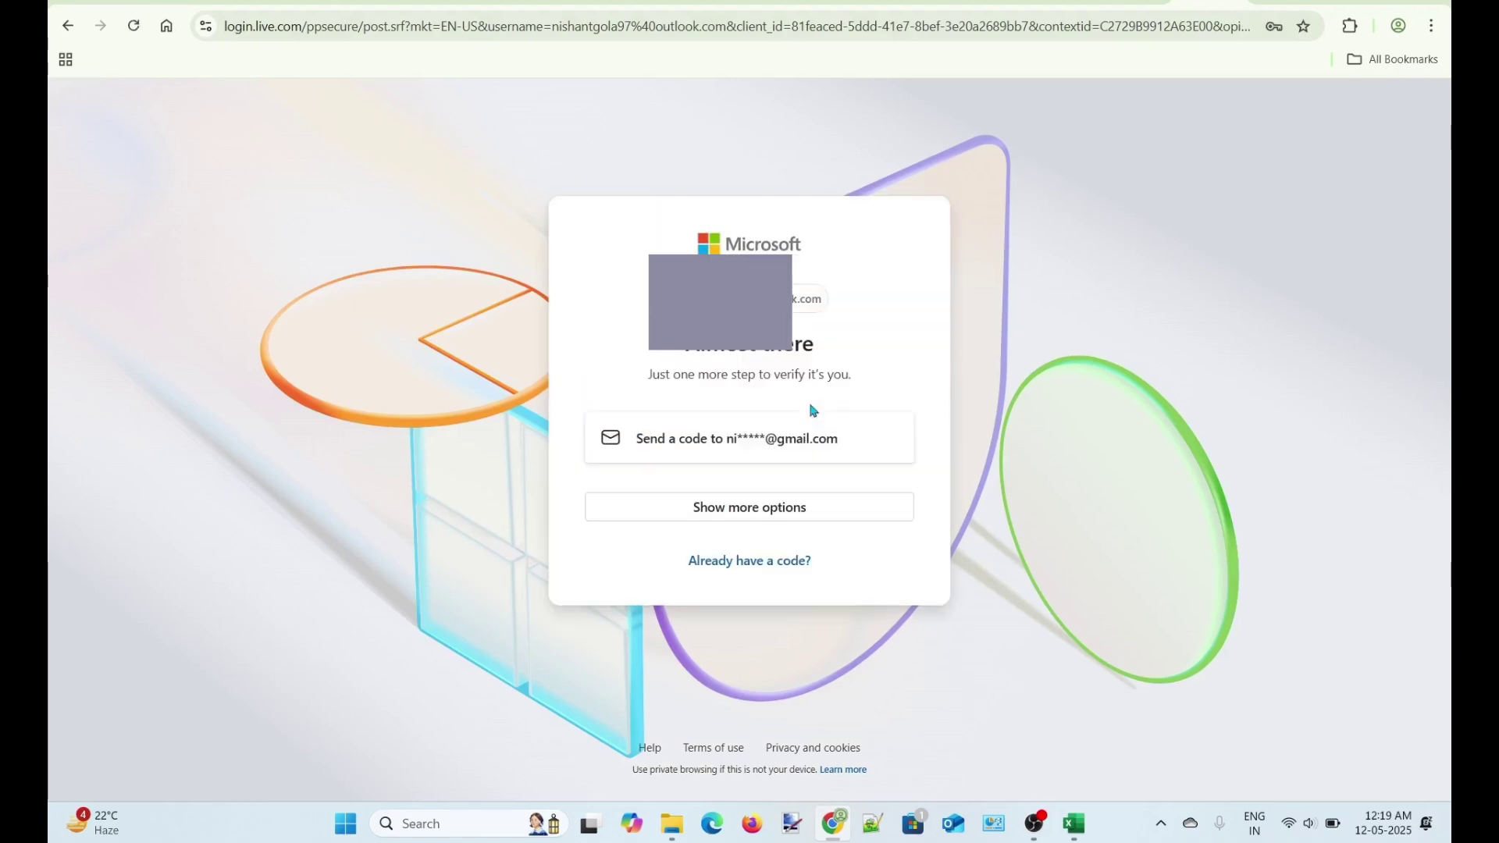
Verify identity with a code emailed to the backup Gmail address
click(785, 508)
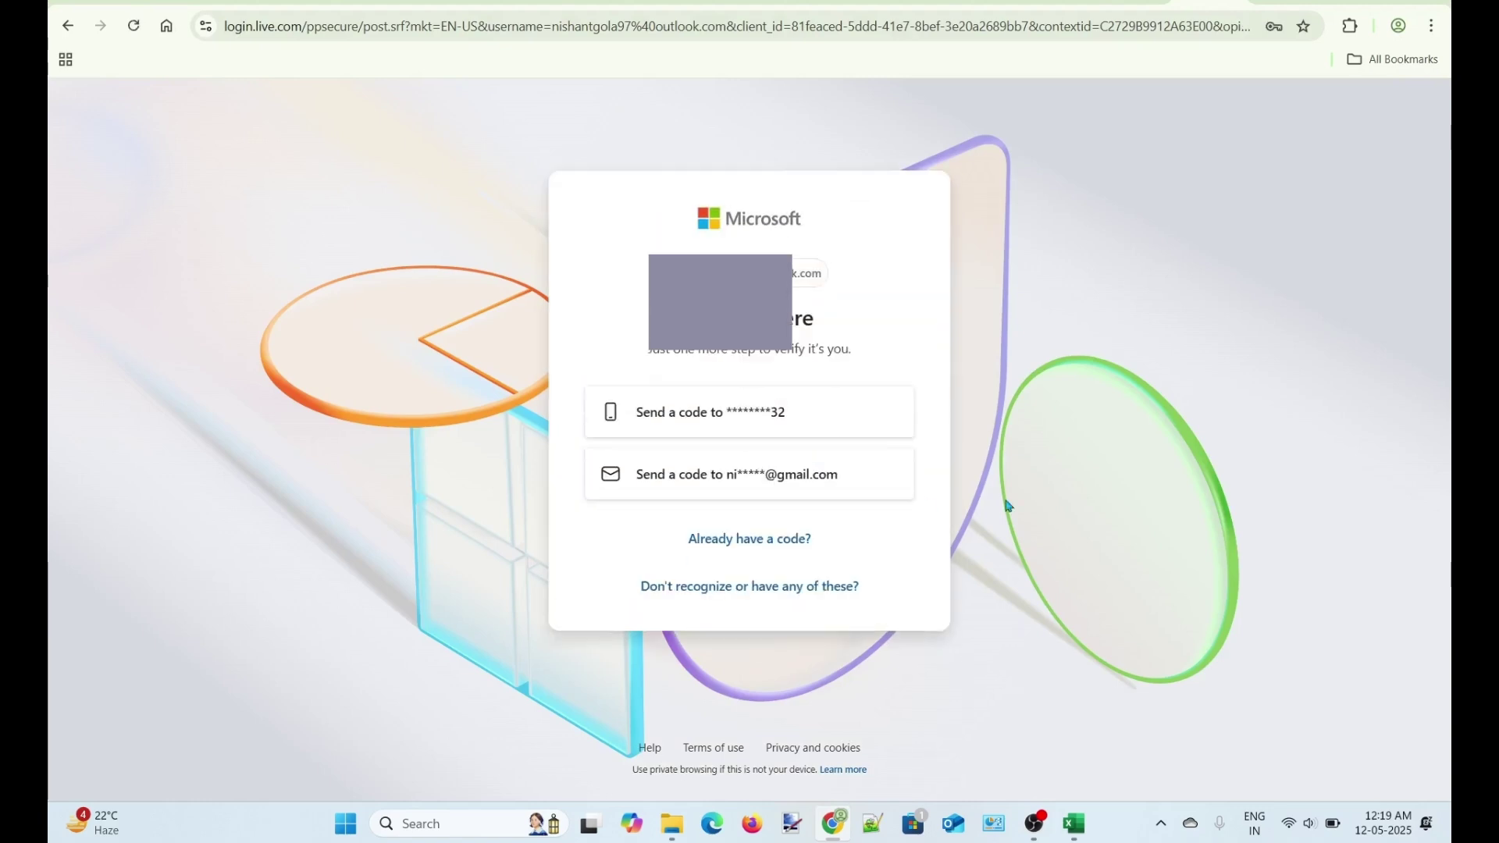
click(830, 475)
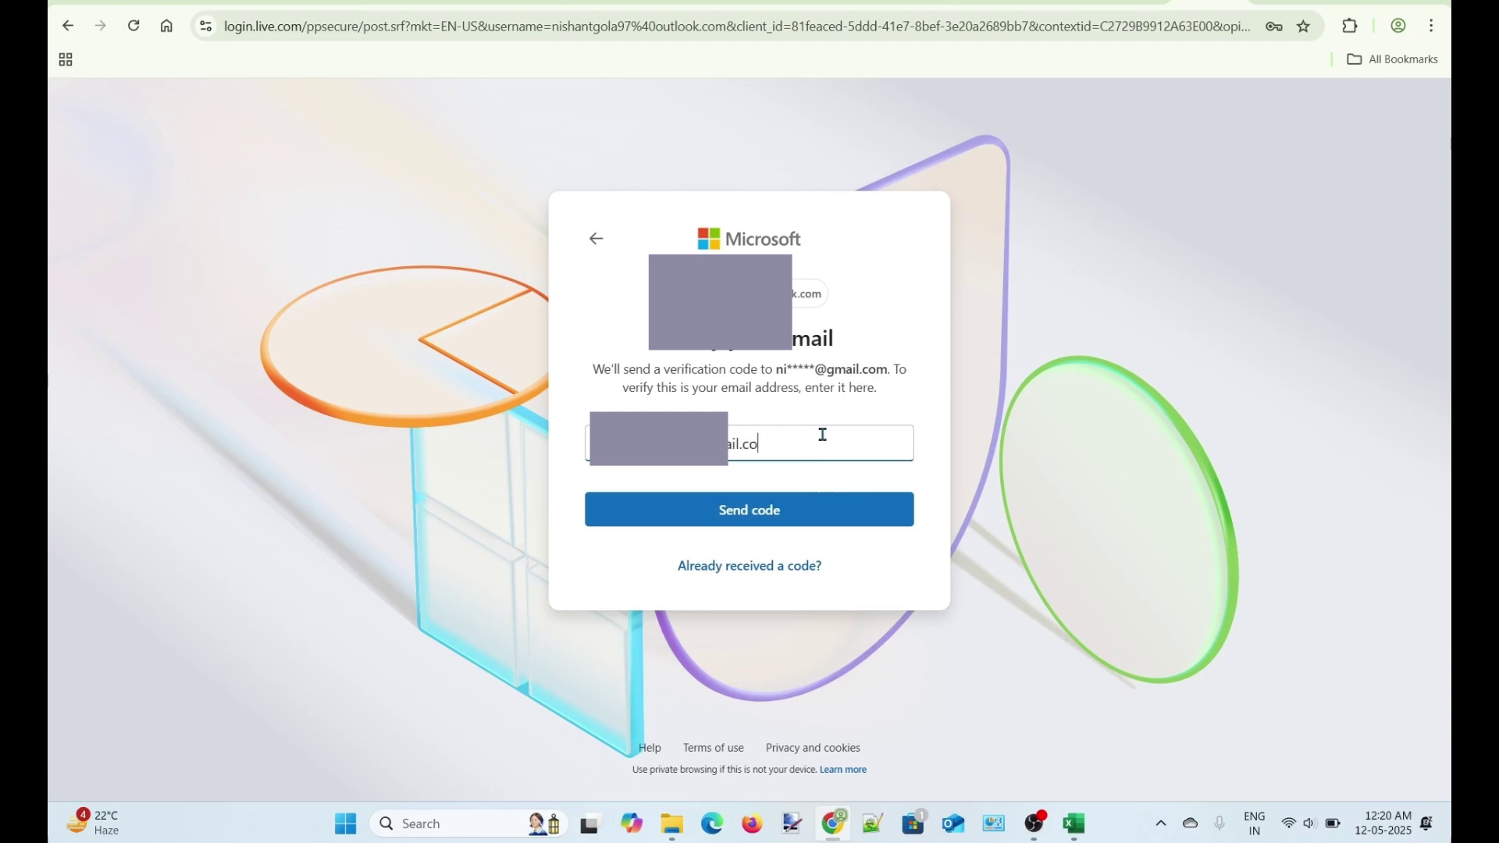
text(m)
click(829, 509)
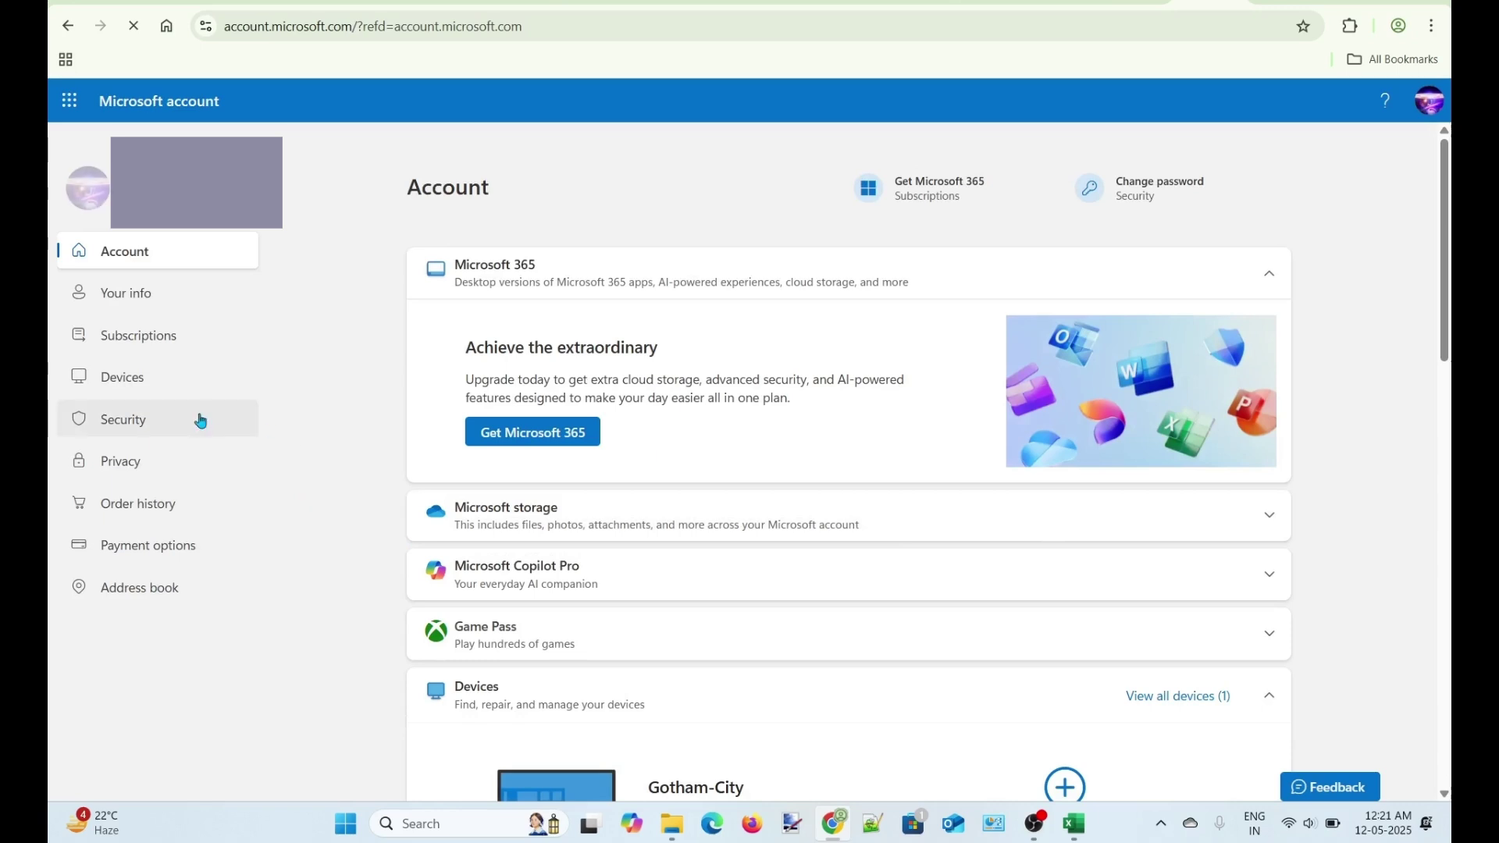
Add a passkey from Security using the Windows PIN, then browse further sign-in method options
click(148, 426)
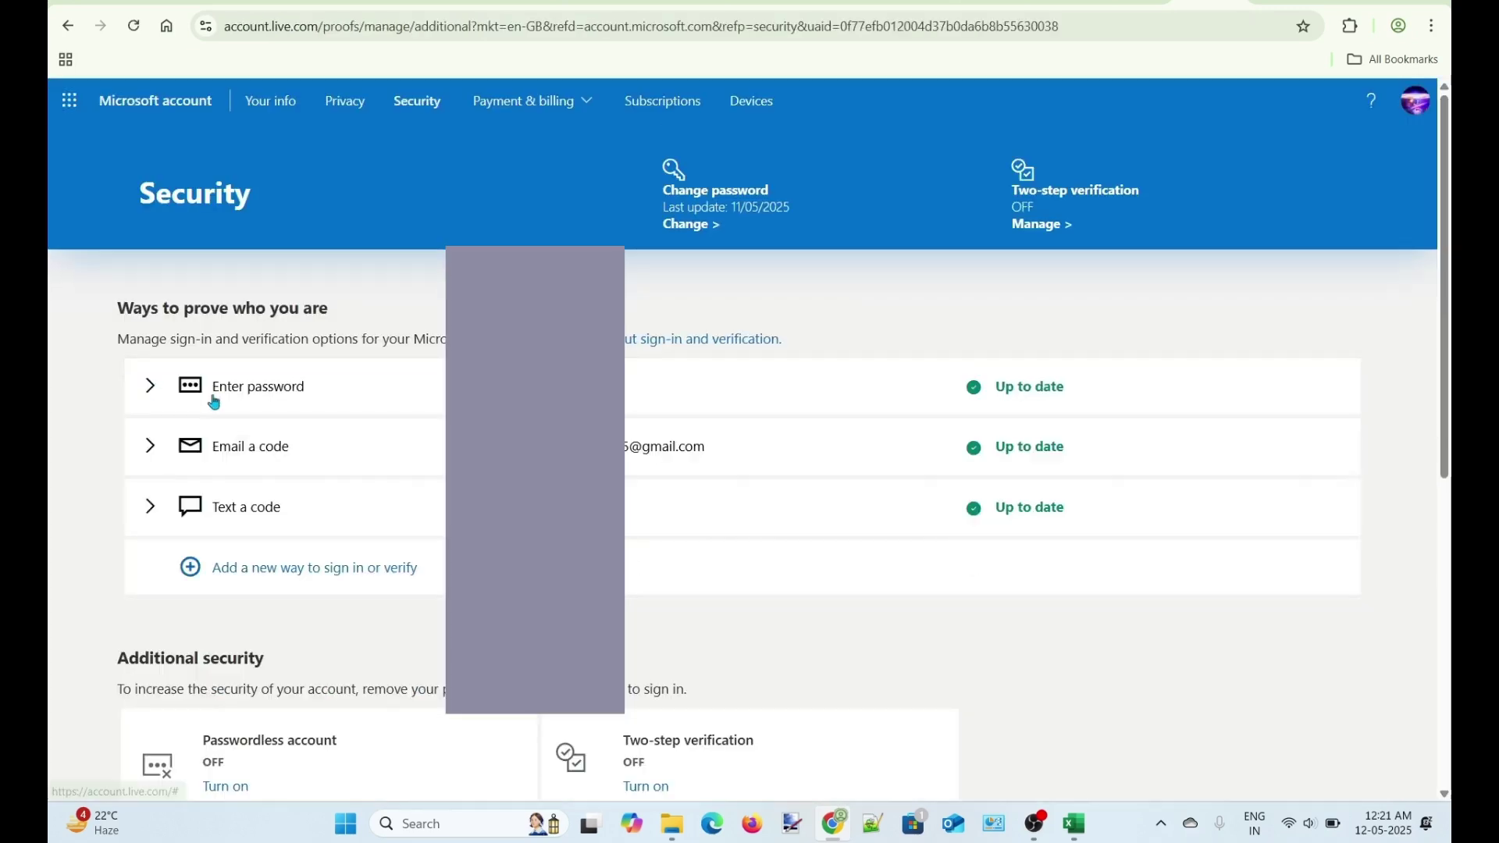
click(315, 575)
click(746, 353)
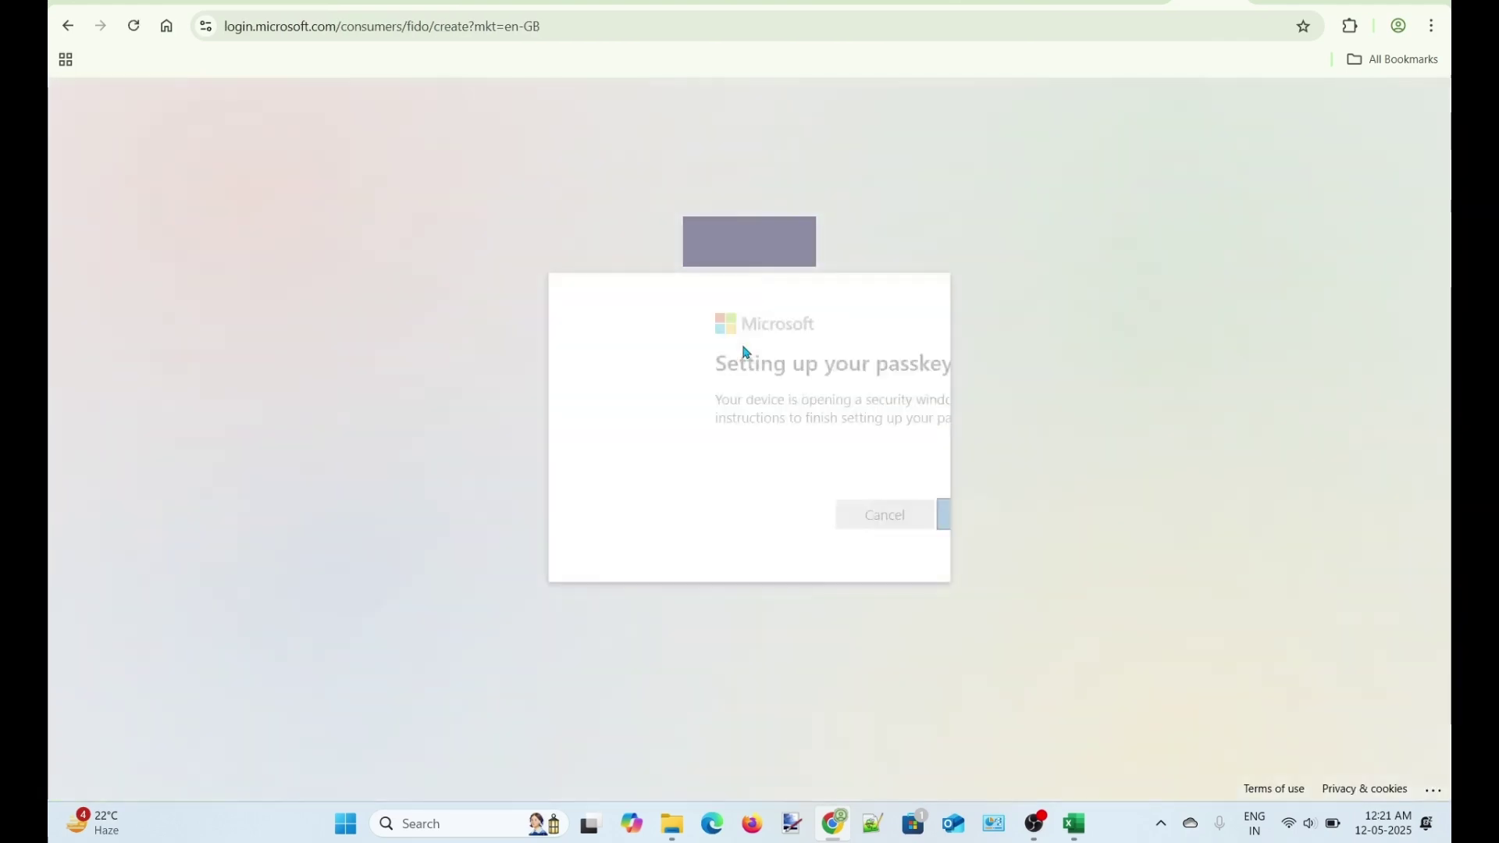
text(****)
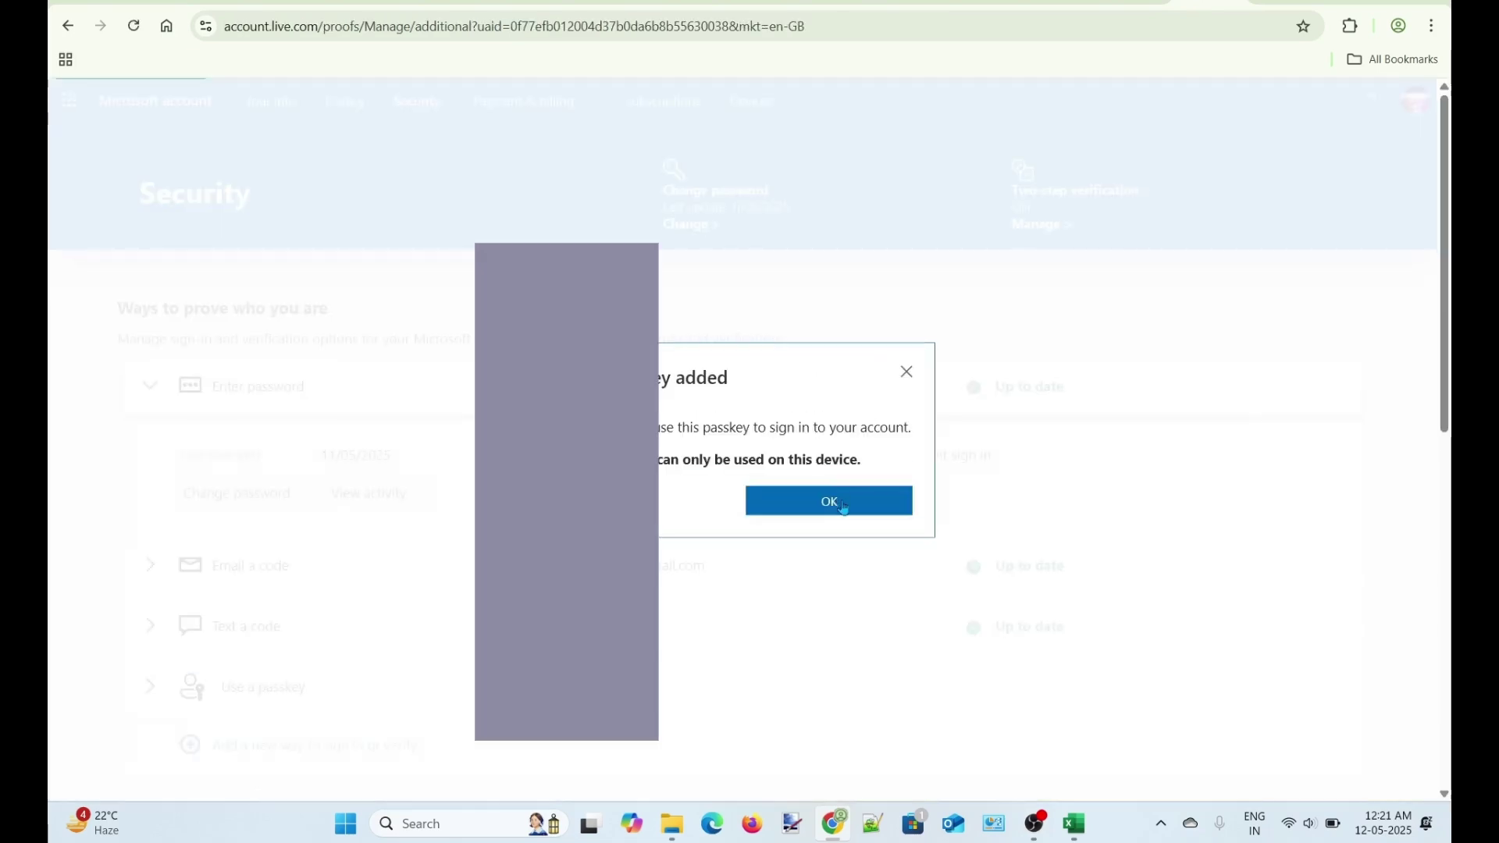
click(842, 502)
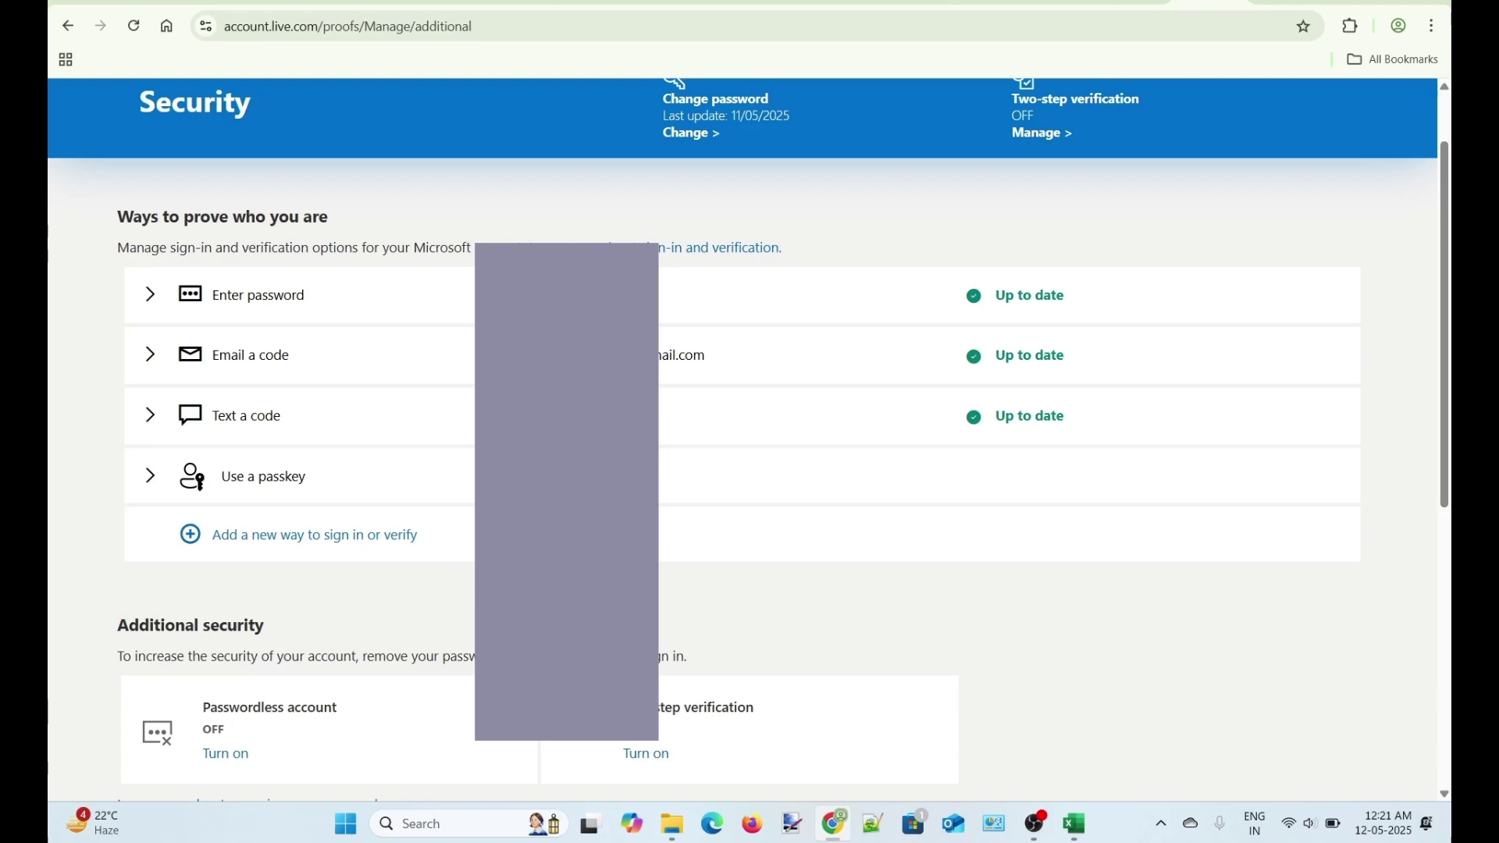
click(310, 535)
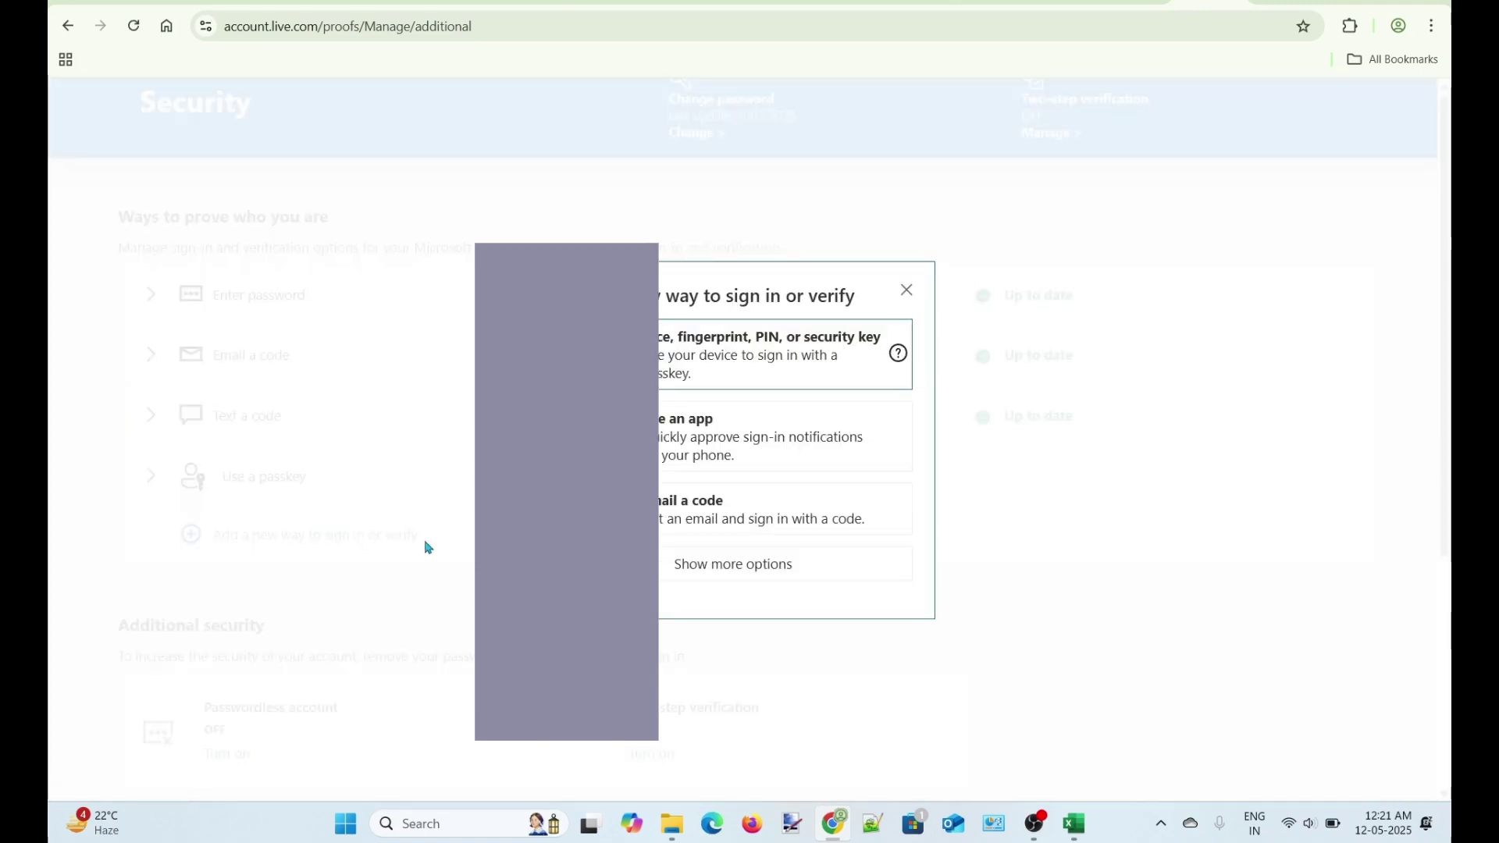
click(721, 565)
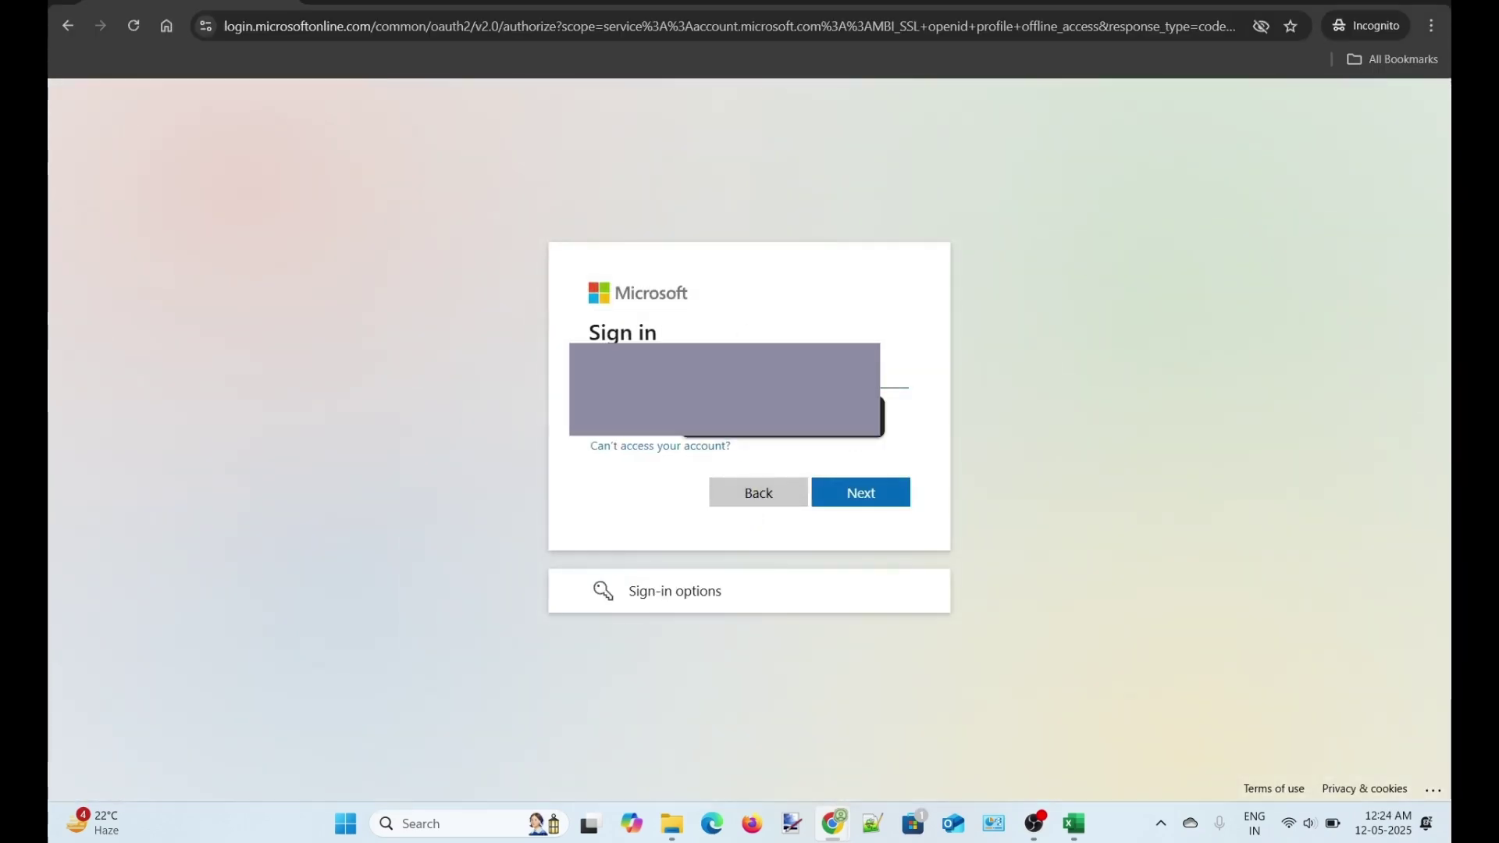
In Incognito, sign in with the prefilled account using face, fingerprint or PIN
click(857, 495)
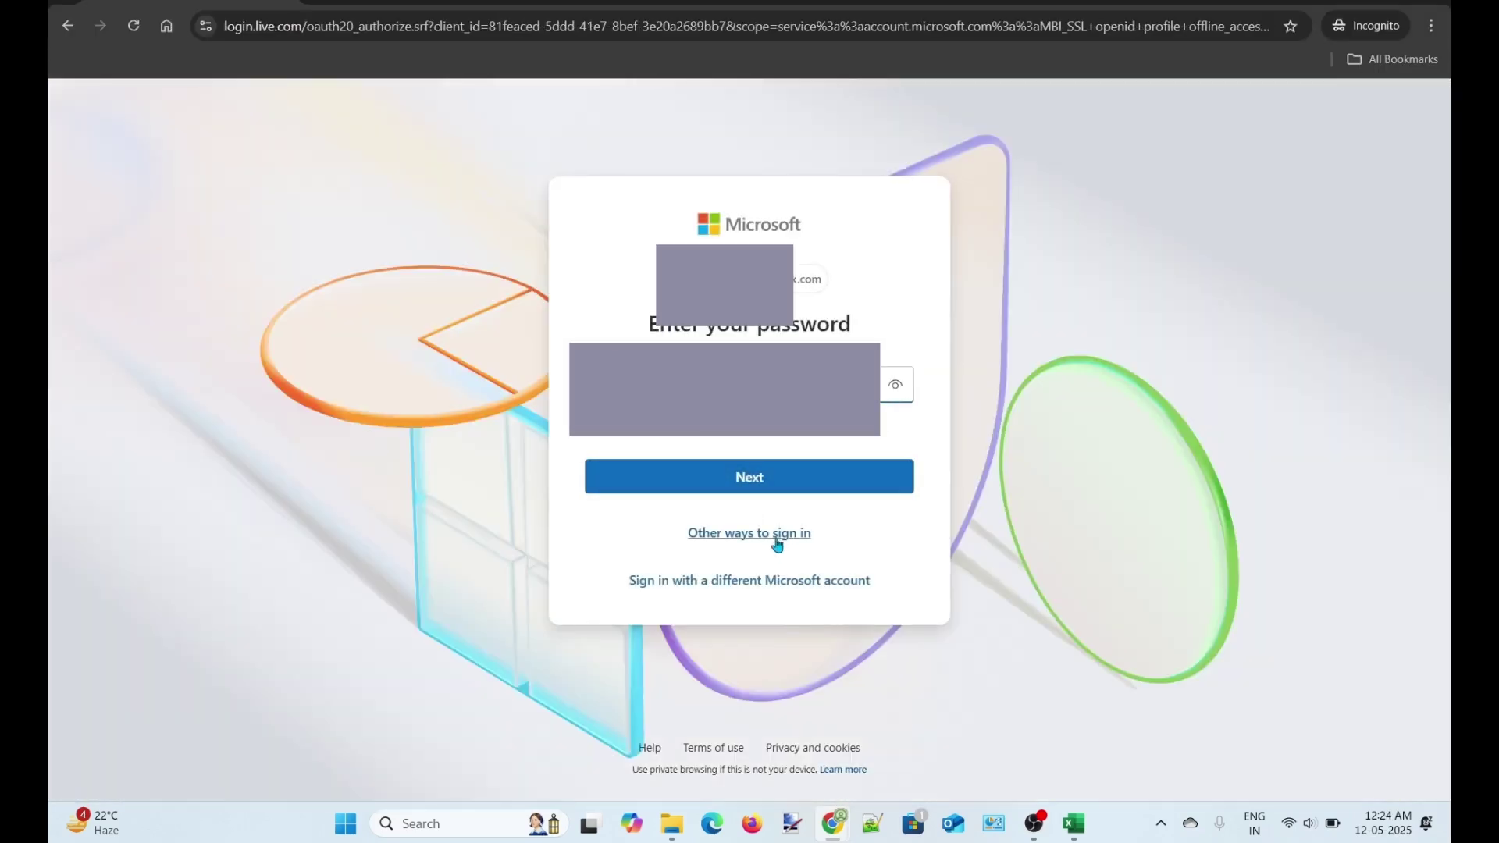
click(773, 534)
click(800, 438)
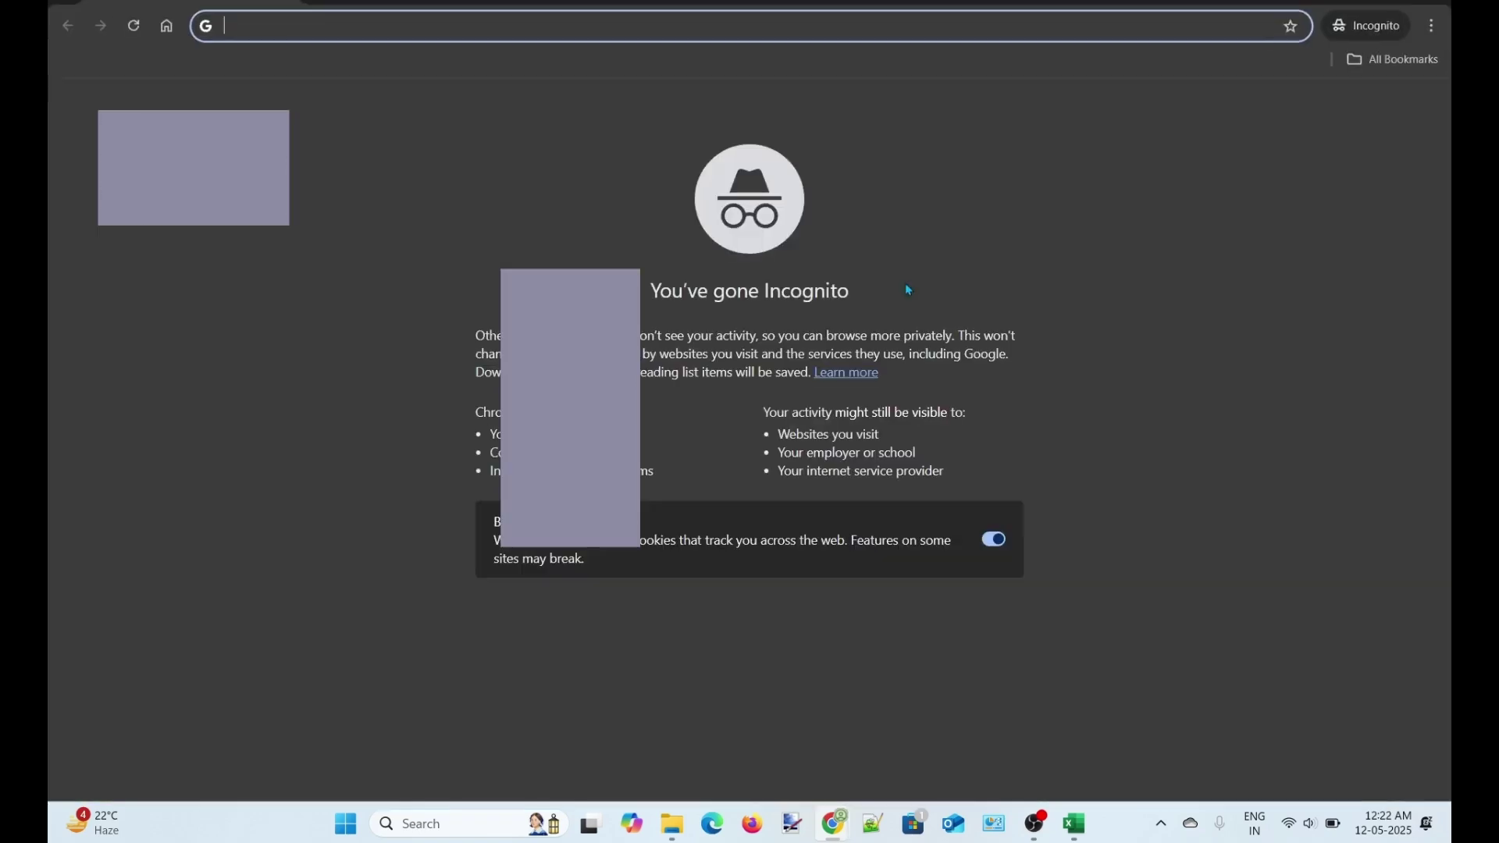
Search 'microsoft login' and continue a new sign-in to the 'Enter your password' page
text(microsoft l)
key(Return)
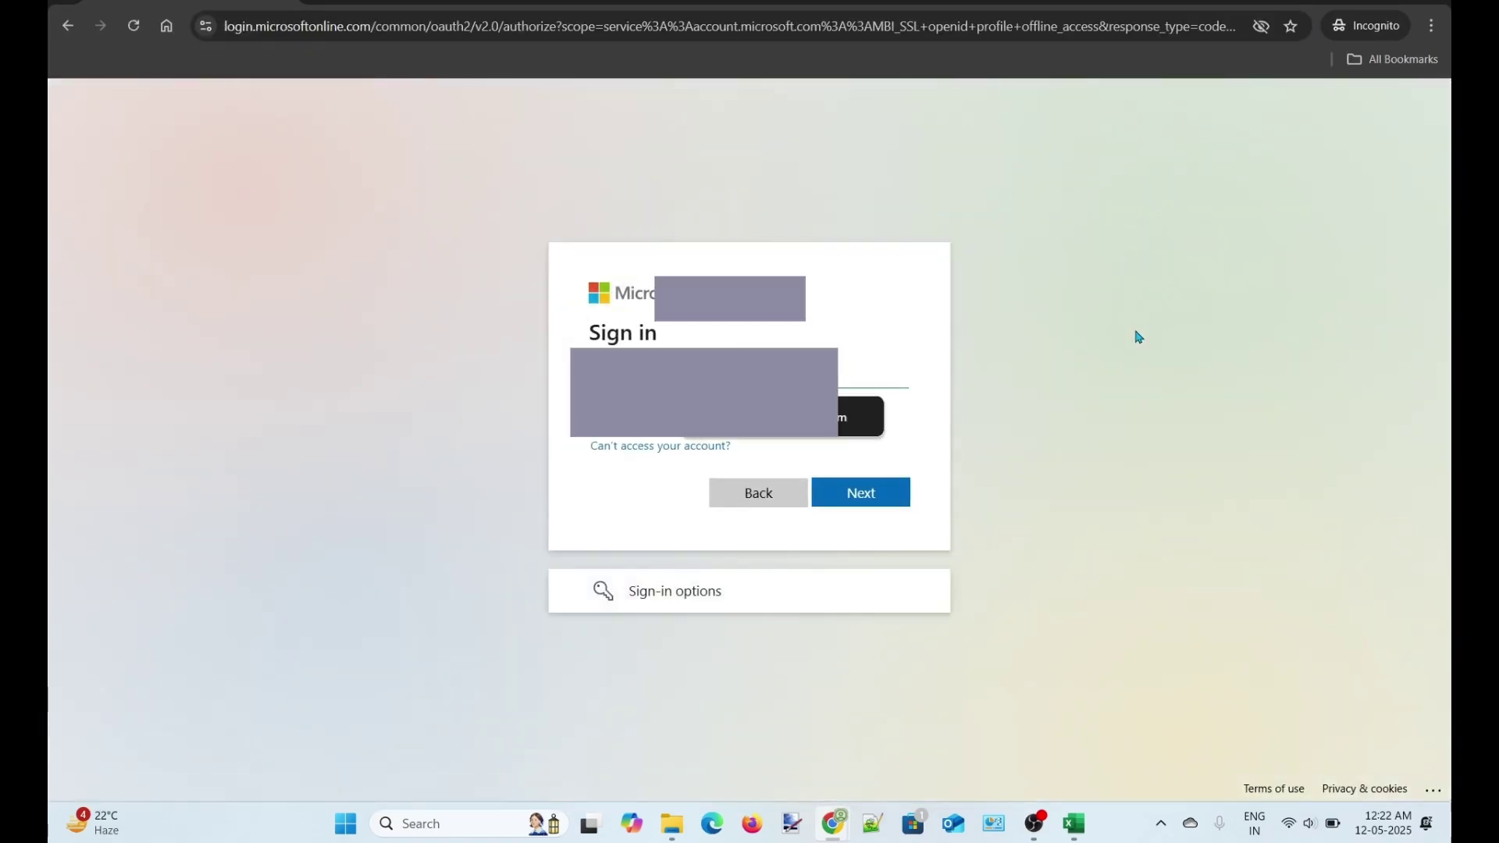
key(Return)
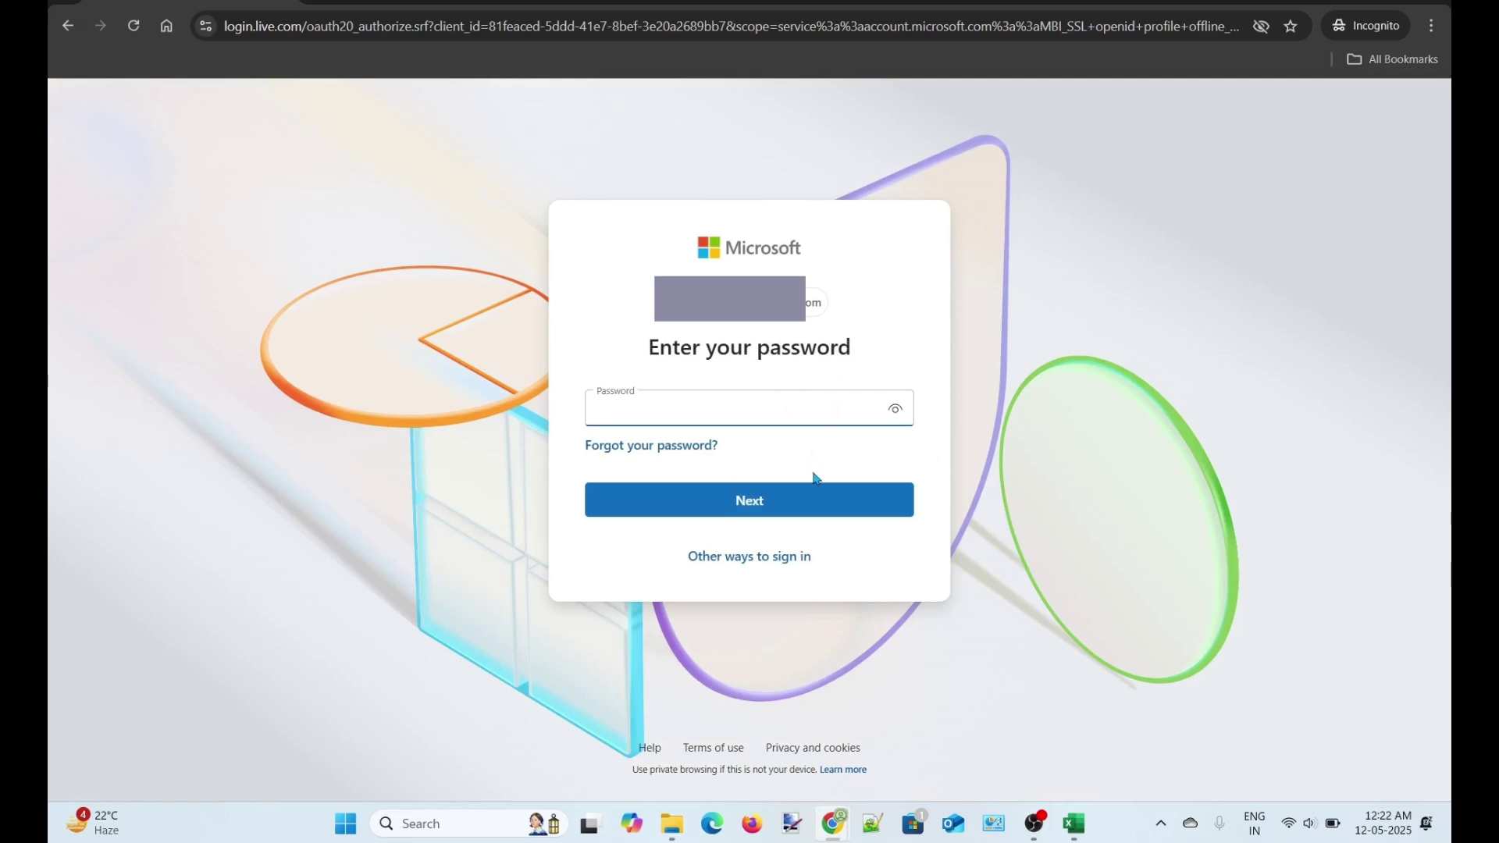
click(779, 558)
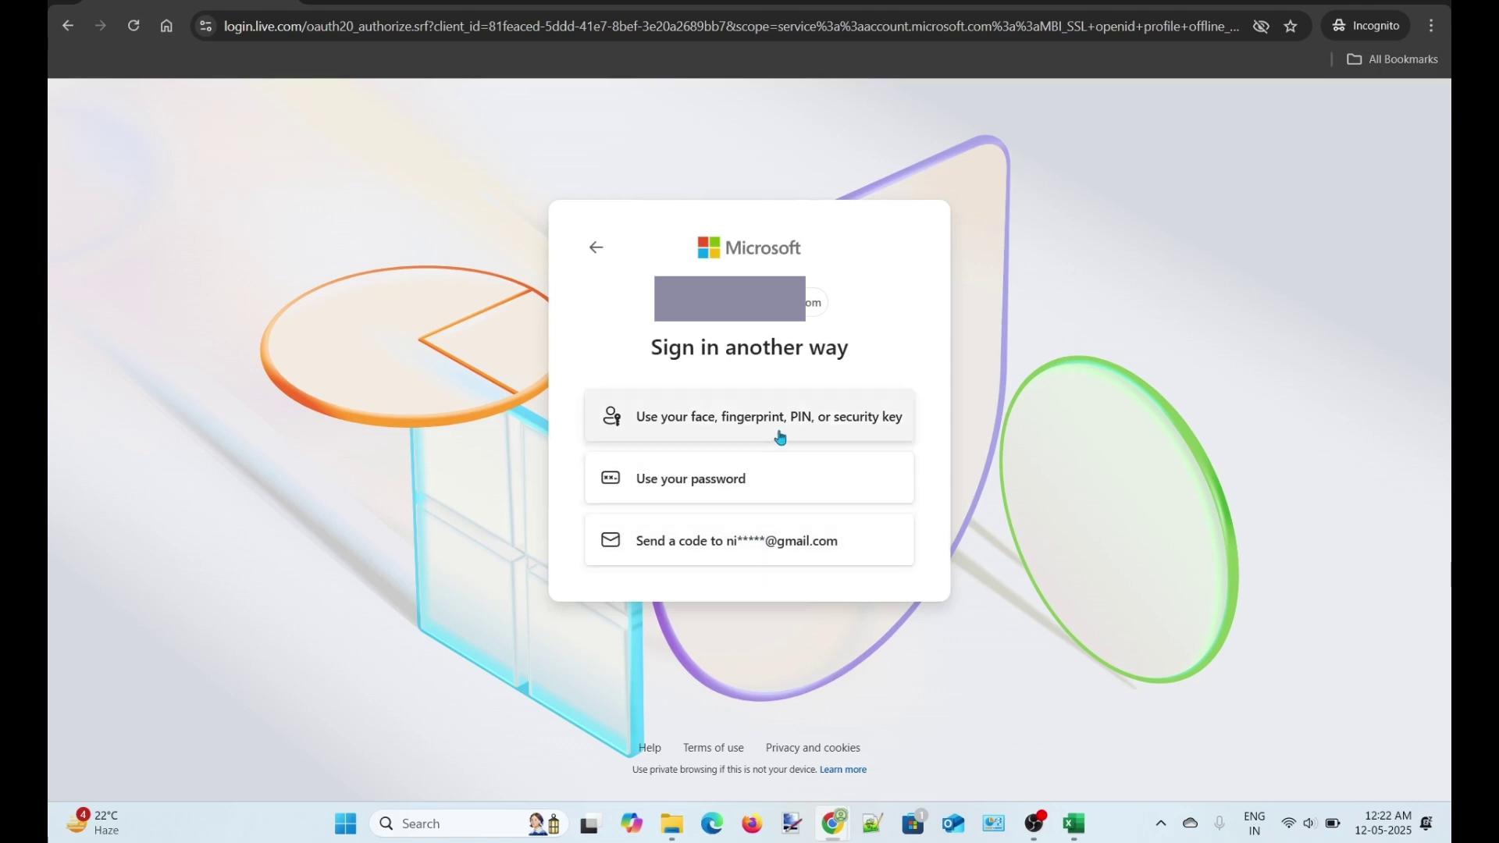
click(597, 250)
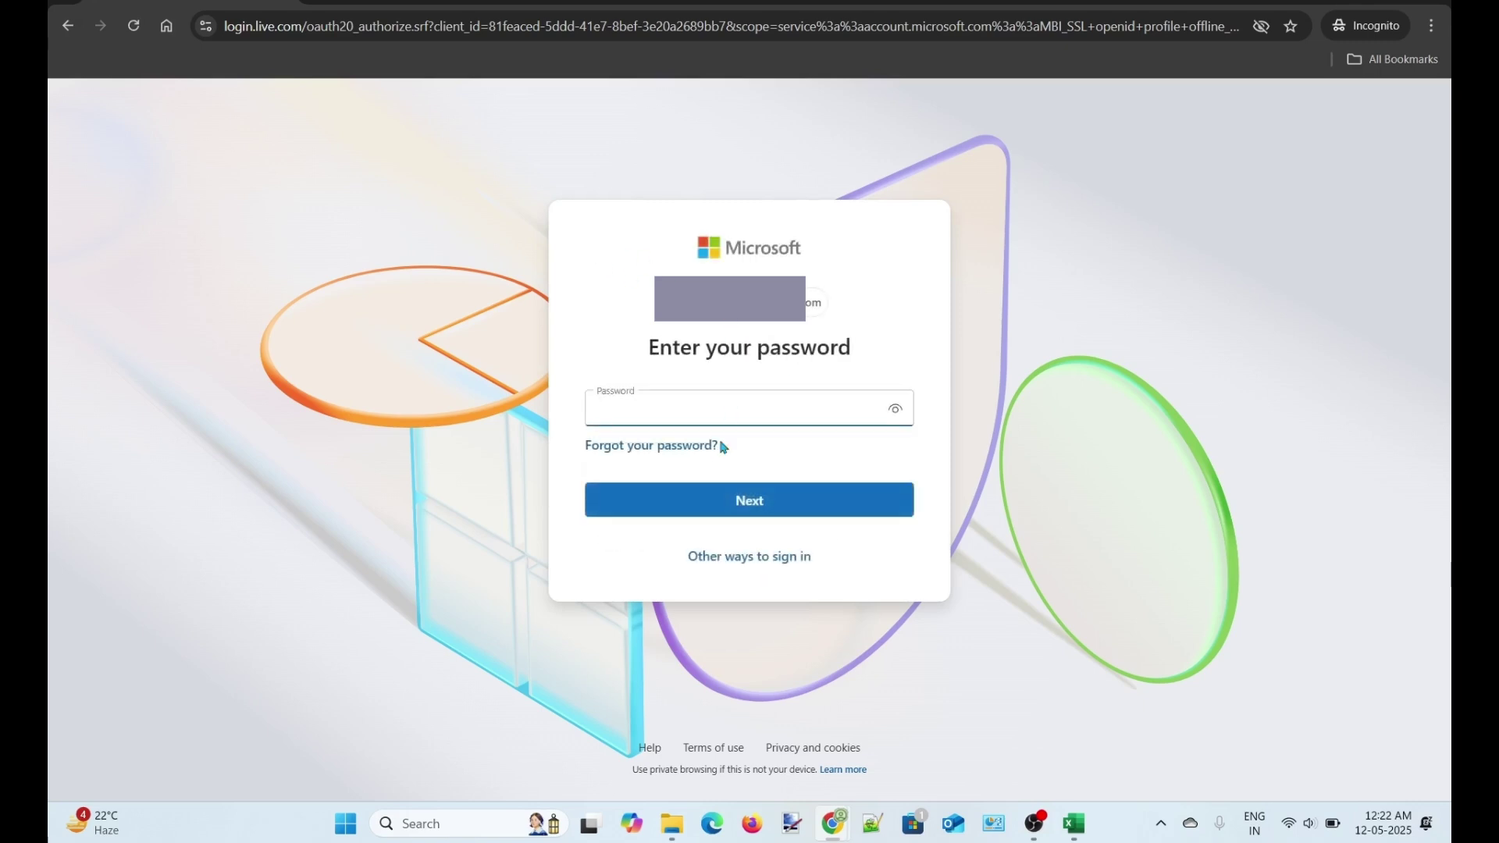
Choose 'Forgot your password?', select 'I don't have any of these', and focus the Recovery code field
click(715, 458)
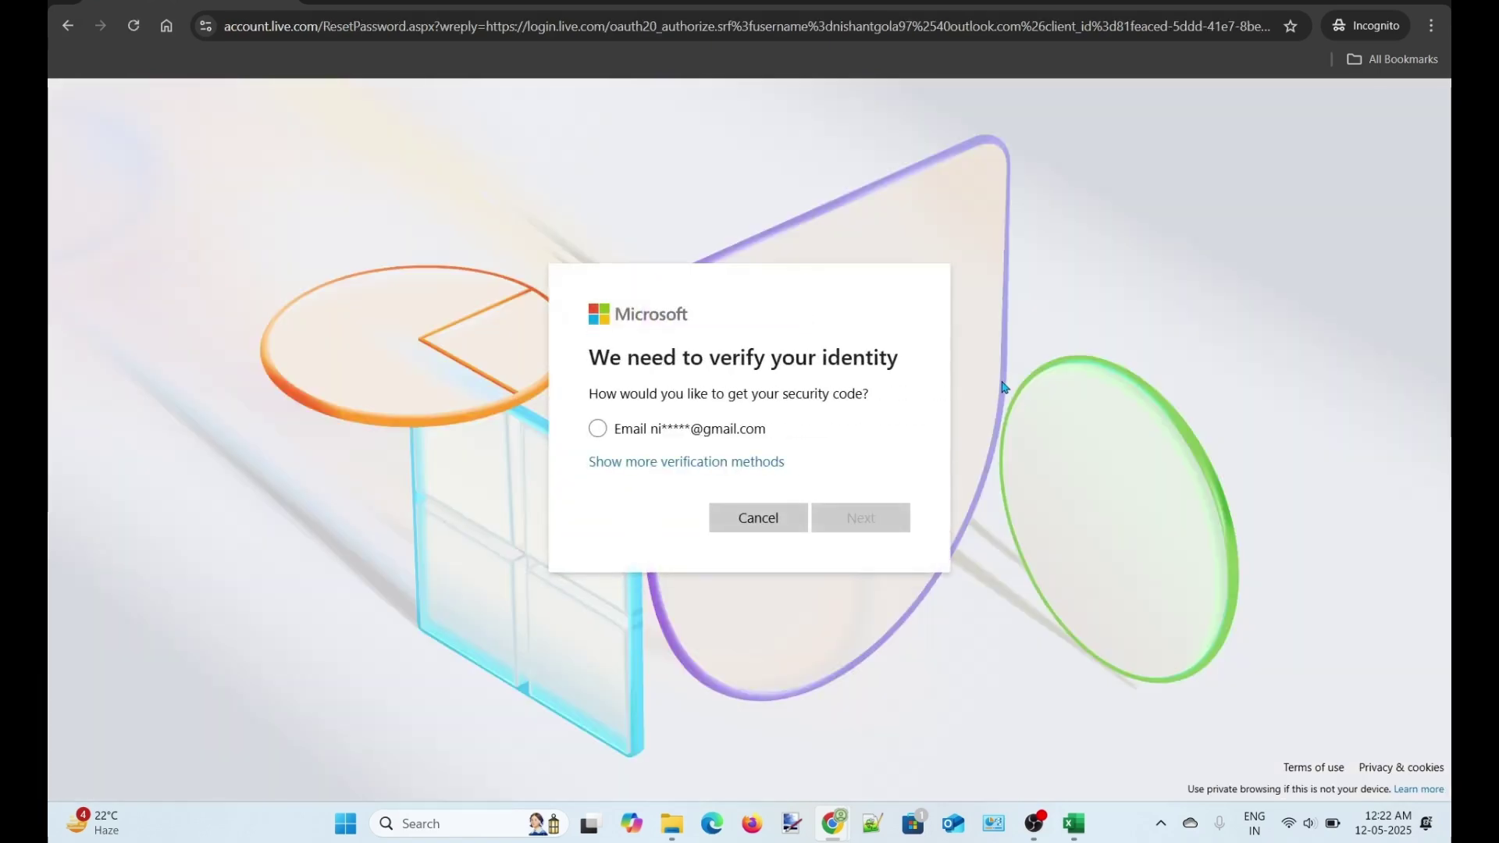
click(619, 464)
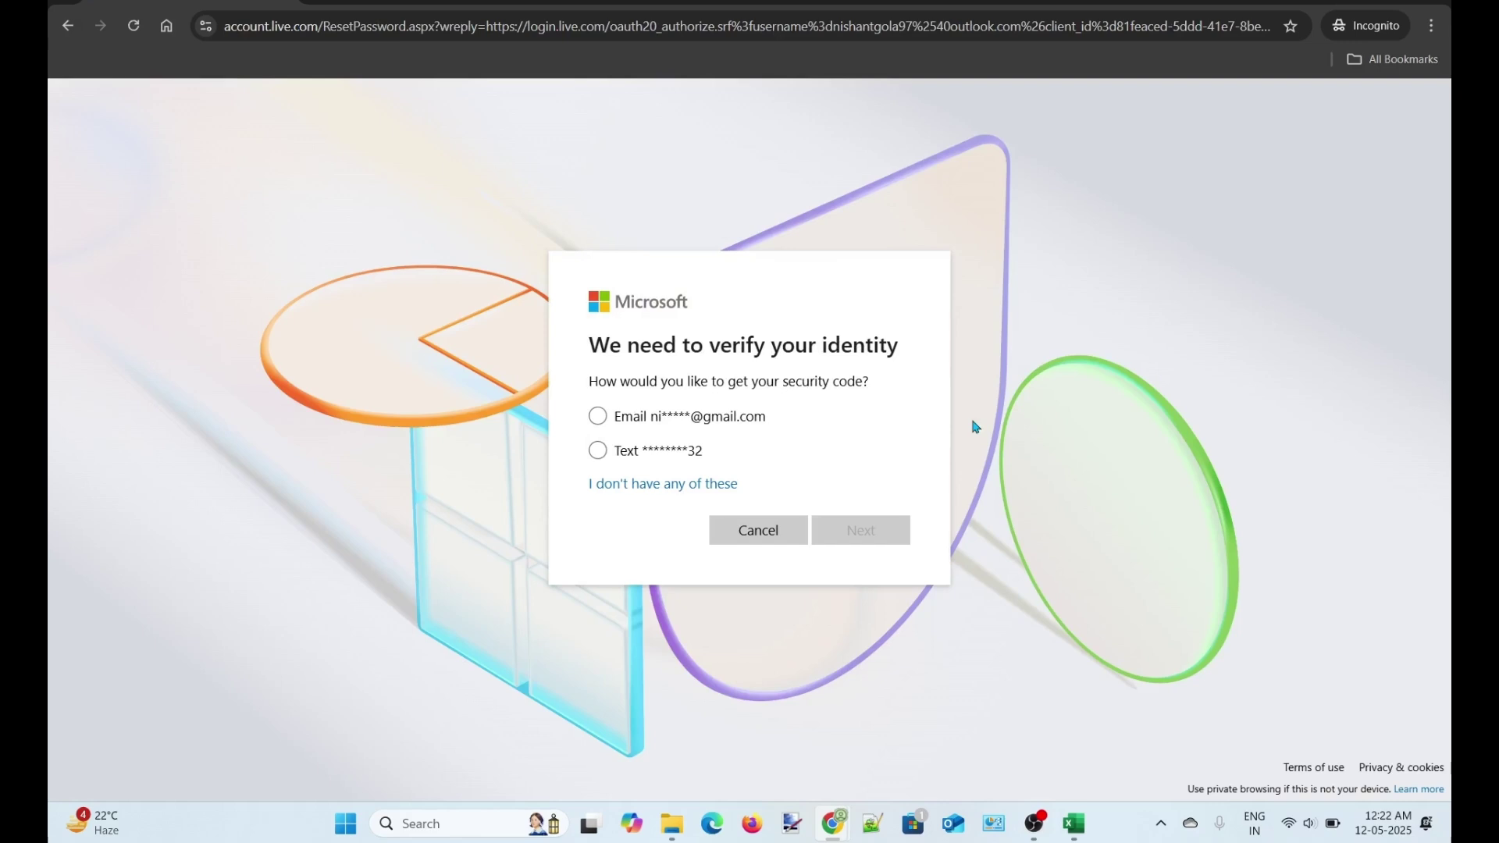
click(682, 486)
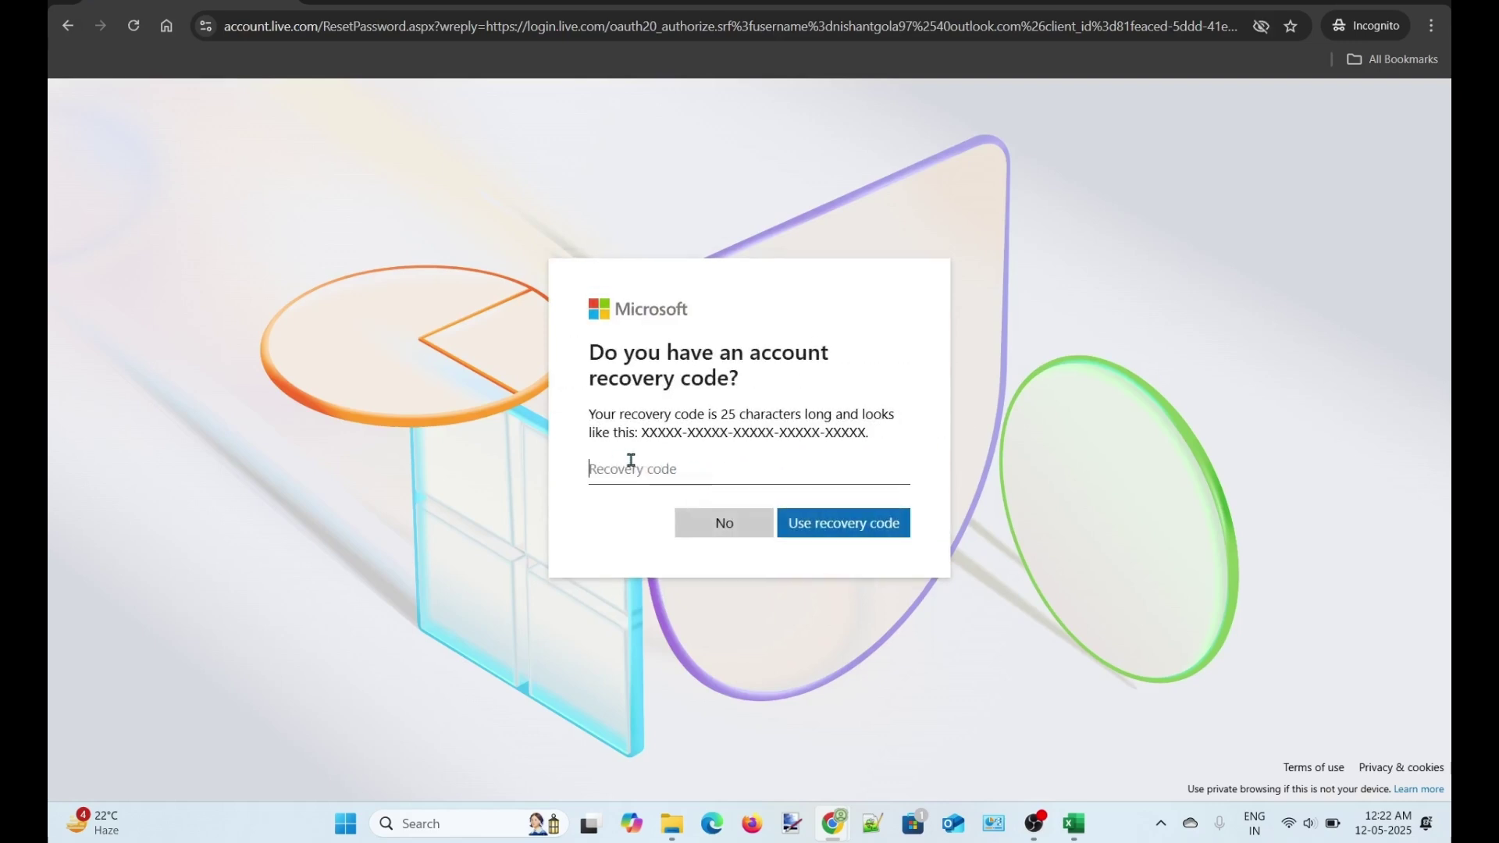
drag(644, 432, 869, 432)
click(746, 461)
Answer No to having a recovery code, then check the form's account, contact email and captcha fields
click(748, 531)
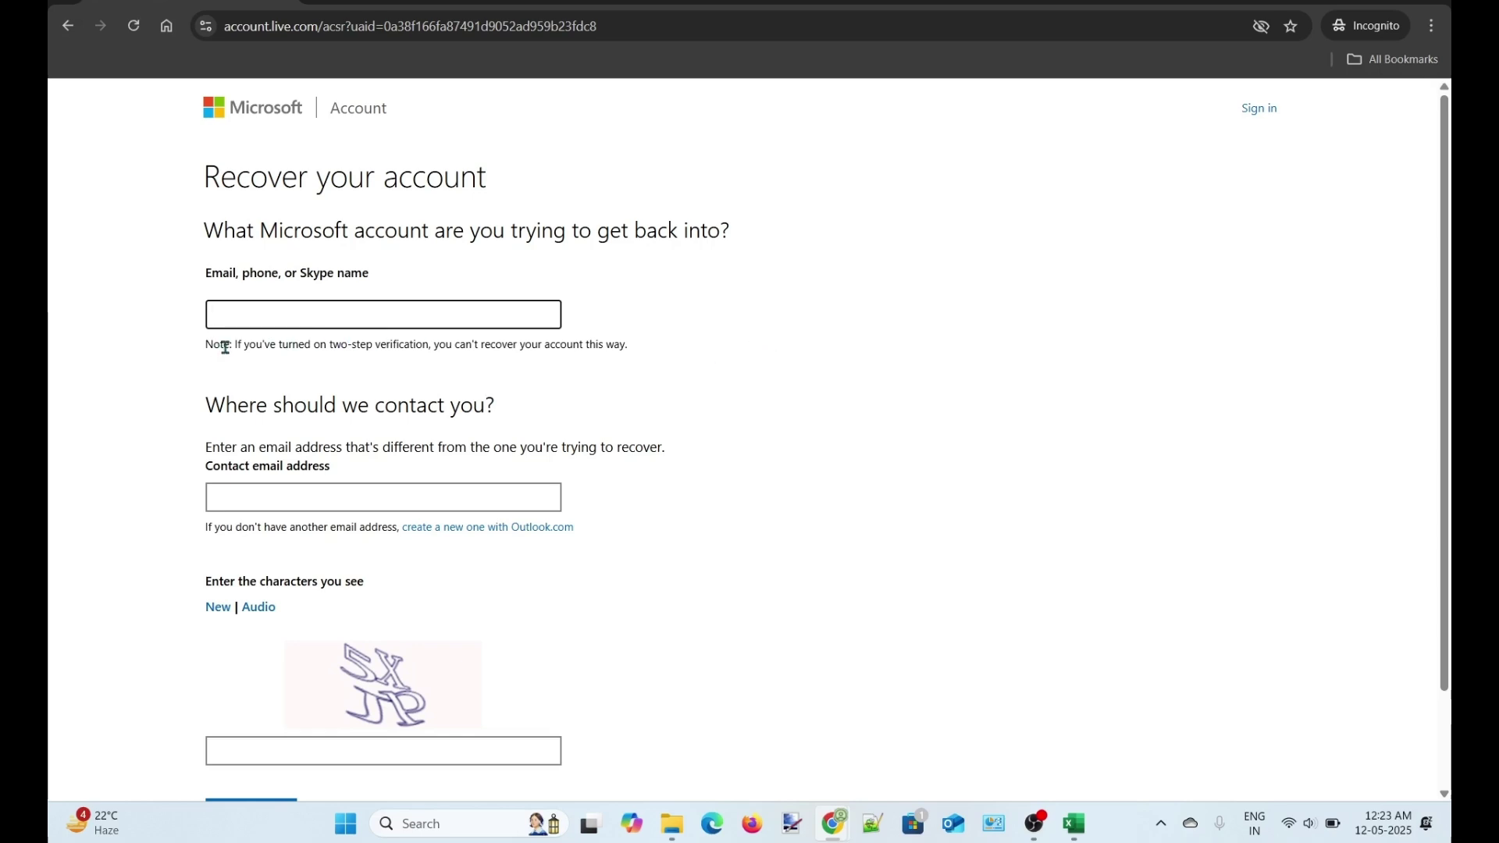
drag(232, 345, 647, 348)
click(805, 405)
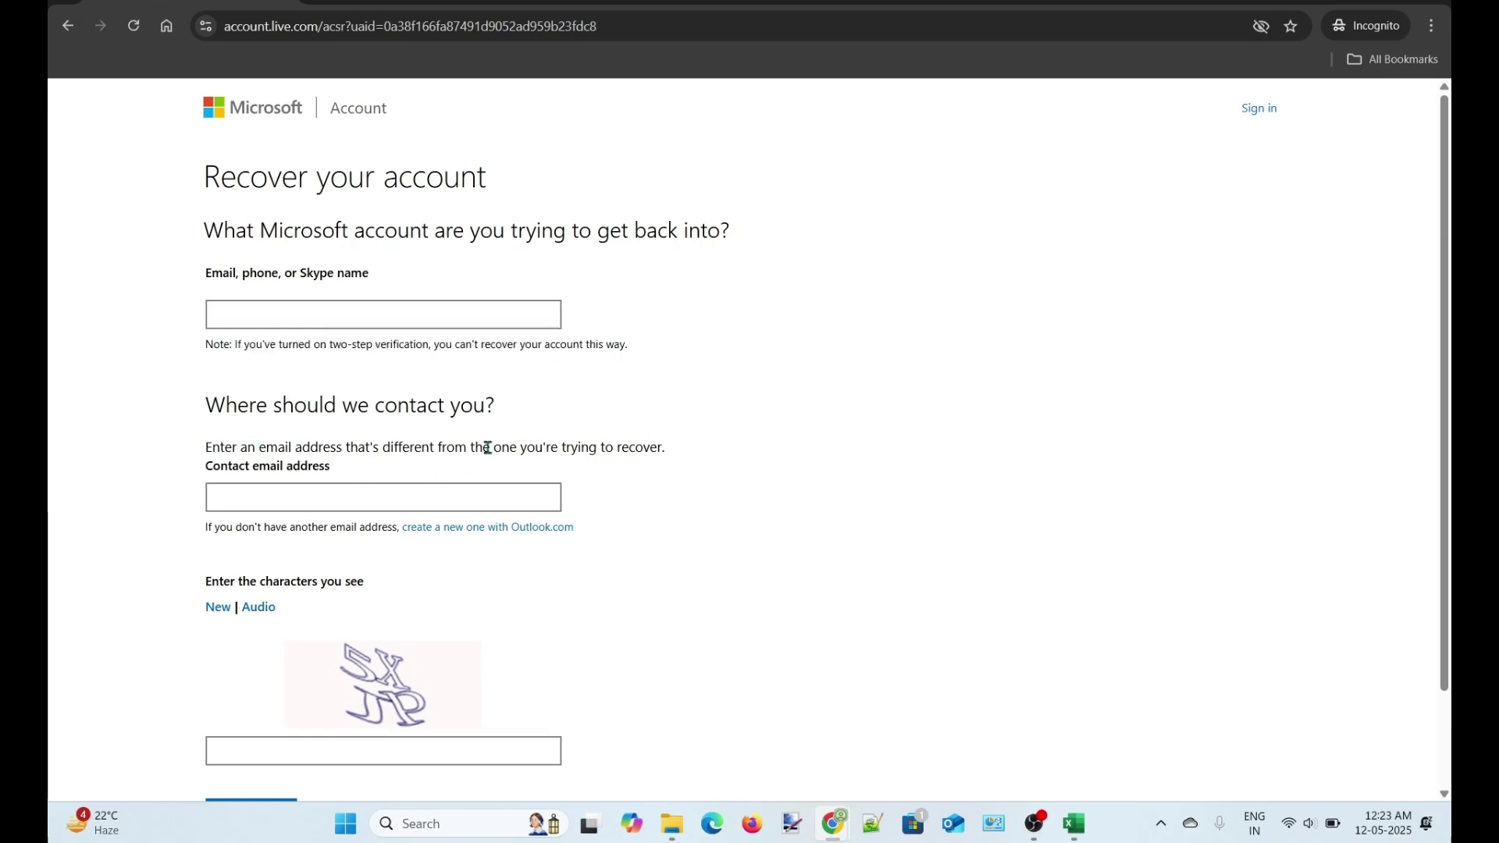
click(424, 305)
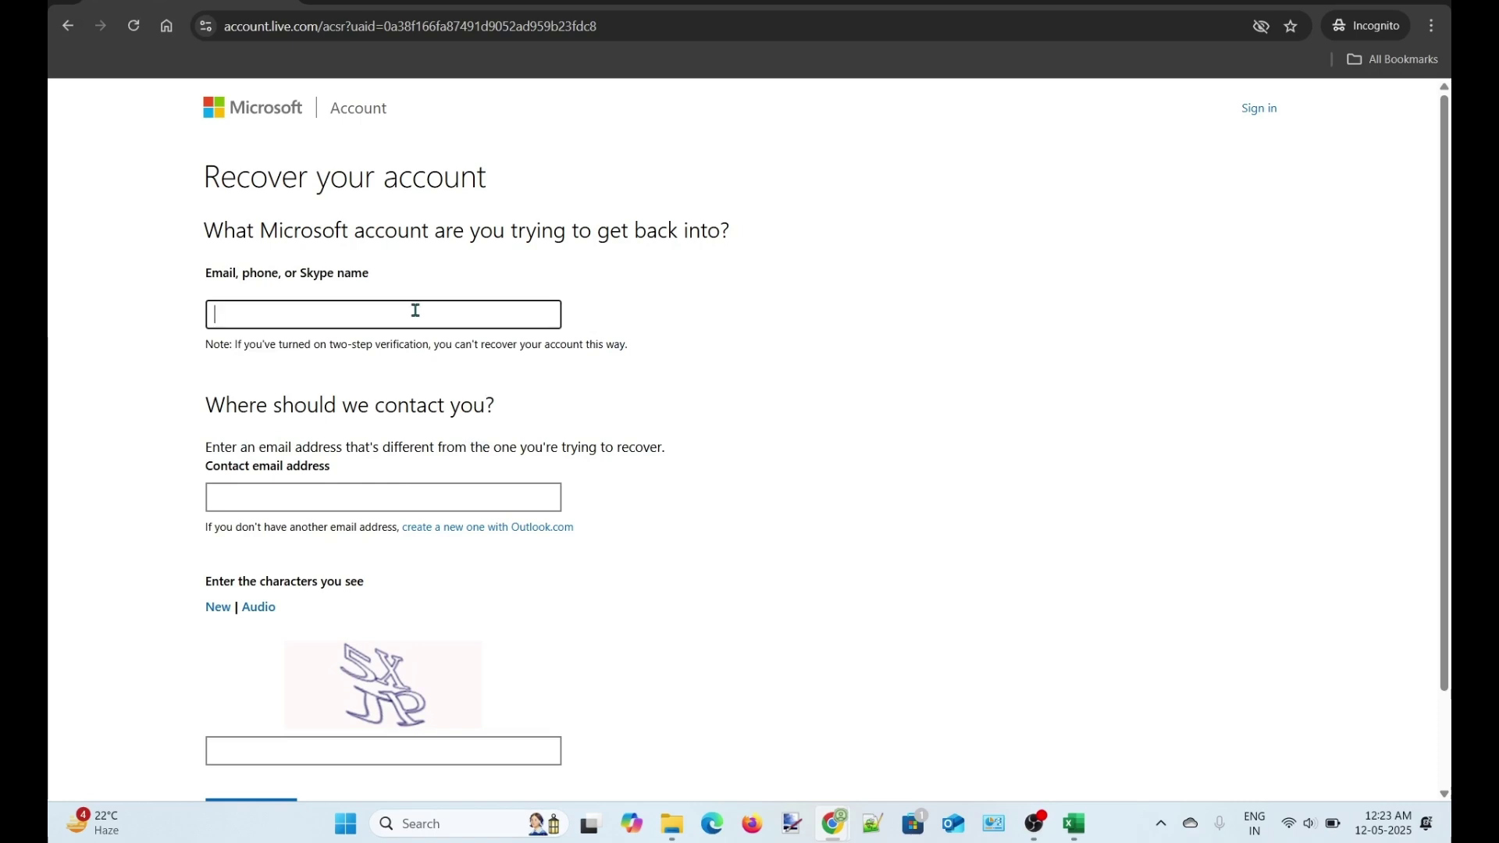
scroll(804, 318, down, 2)
click(424, 398)
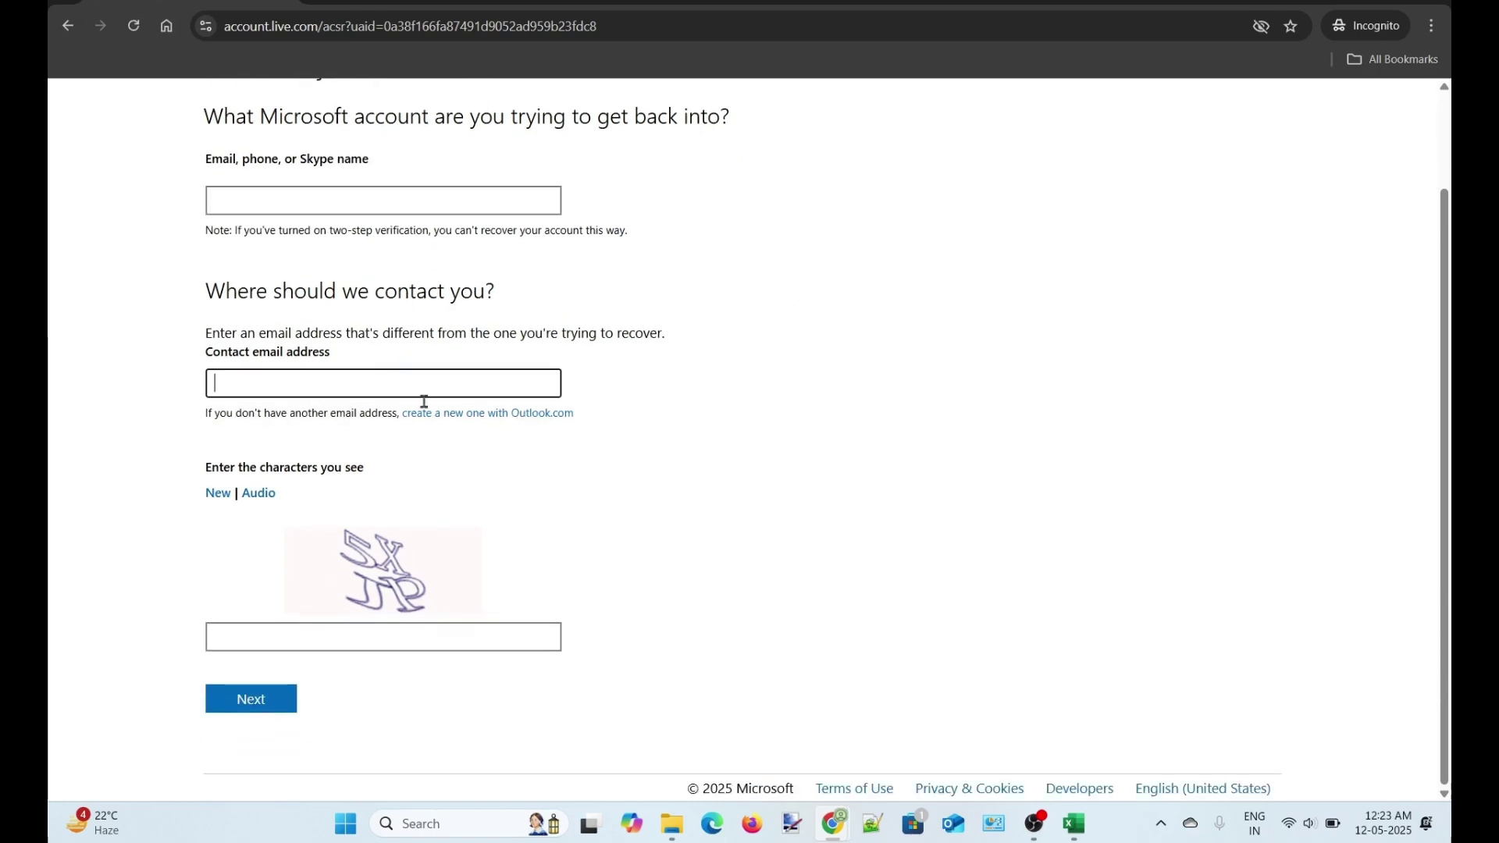
click(322, 634)
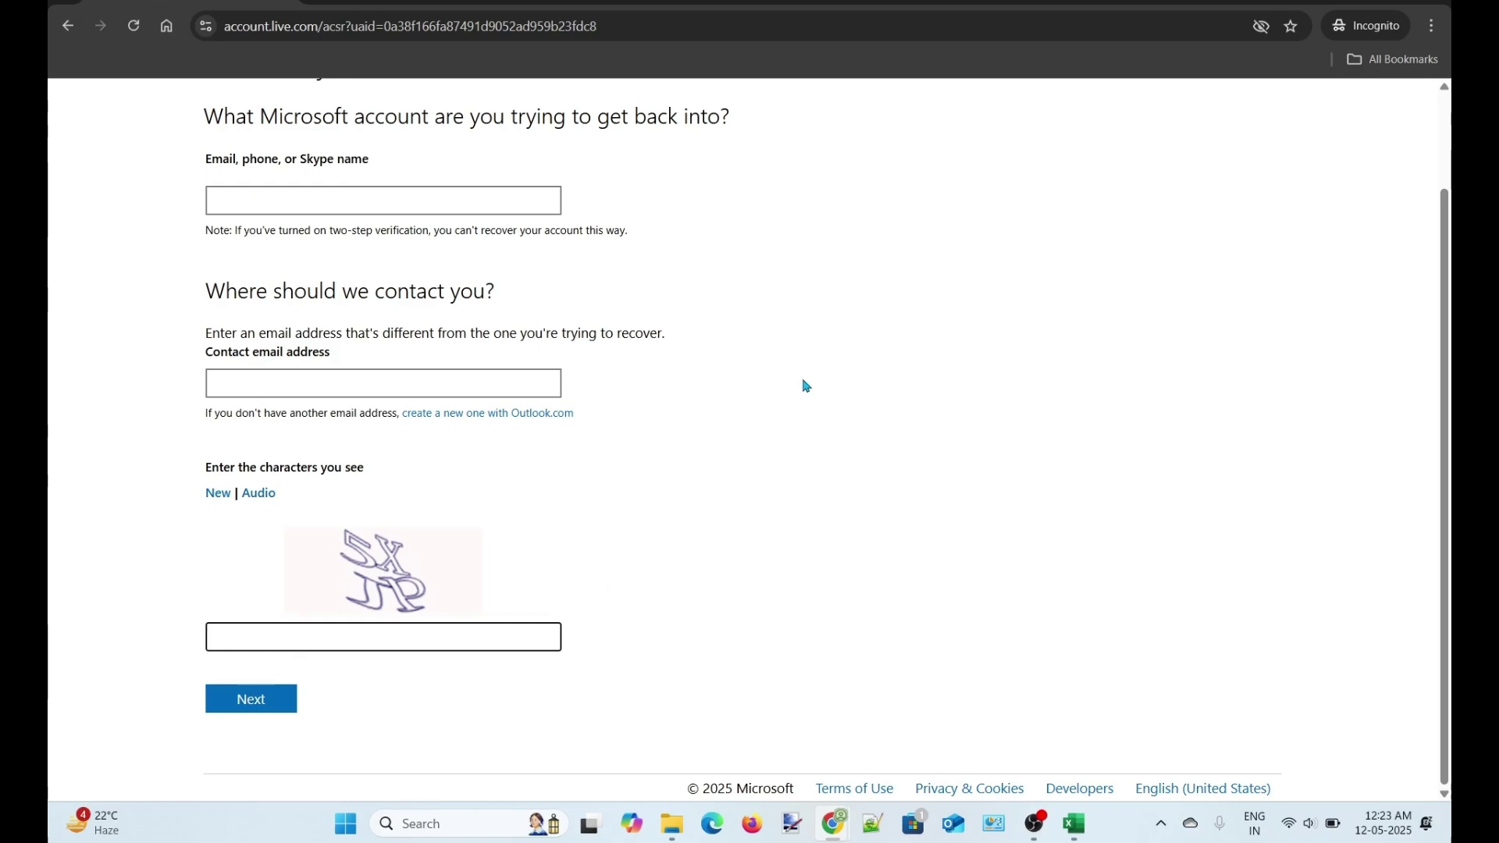
scroll(807, 386, up, 2)
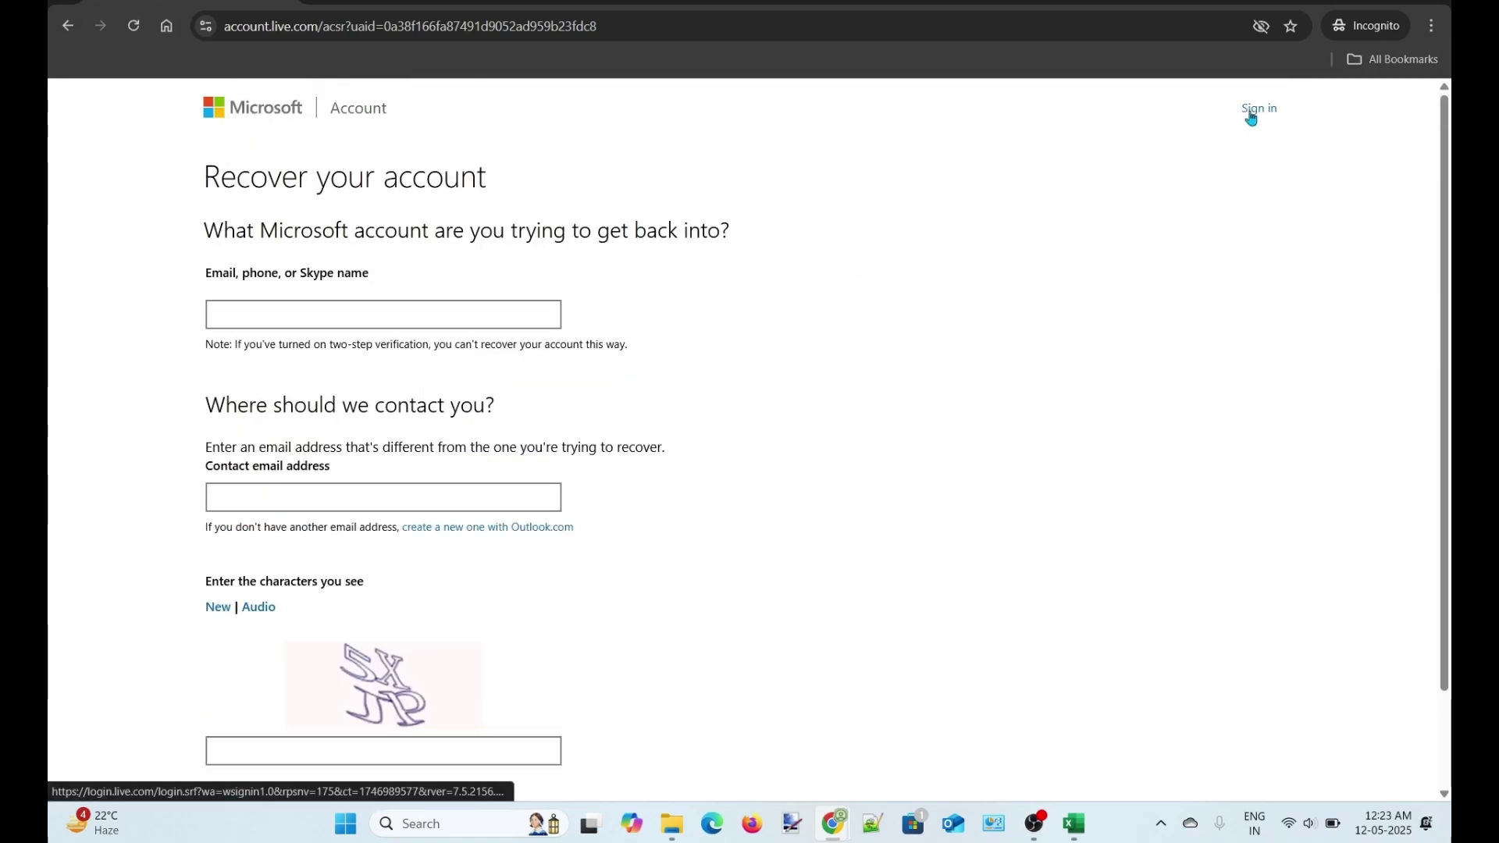